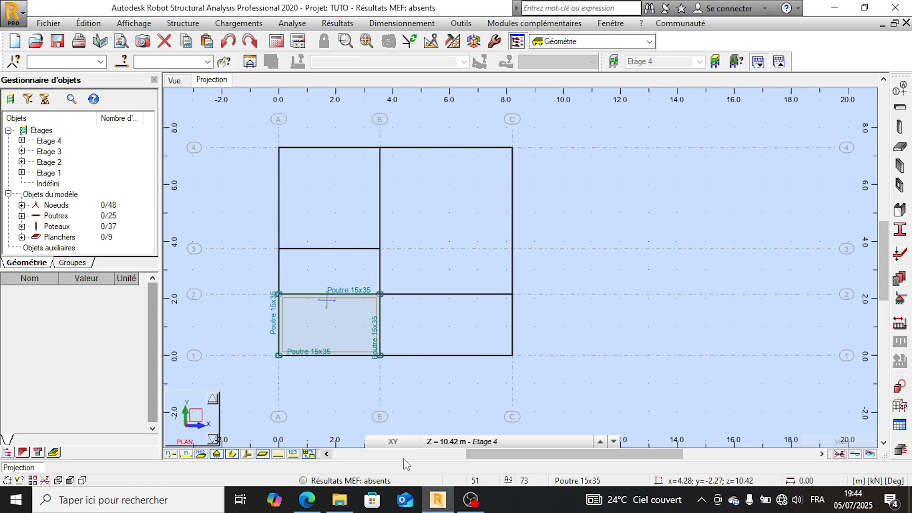
- Examine the formwork plan in TUTO.pdf and the staircase layout in Application.pdf, and return to the Robot model
left_click(307, 500)
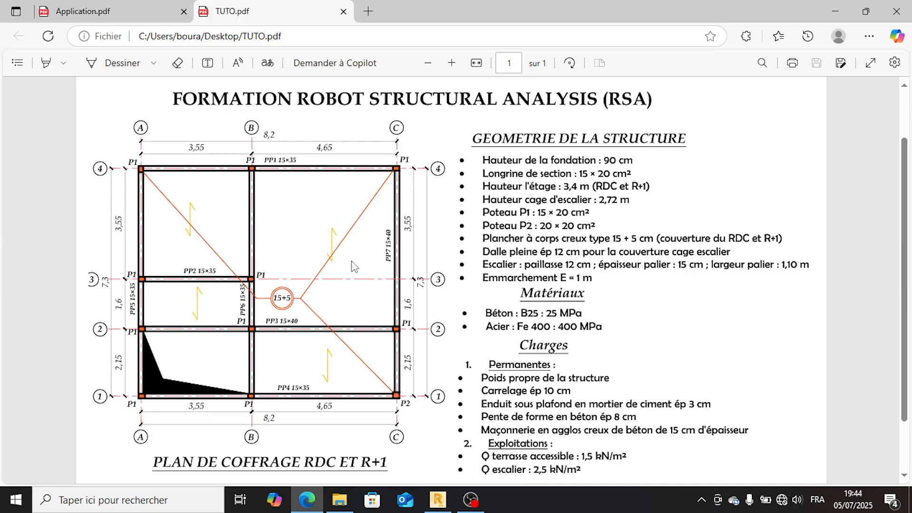
scroll(380, 261, "down", 2)
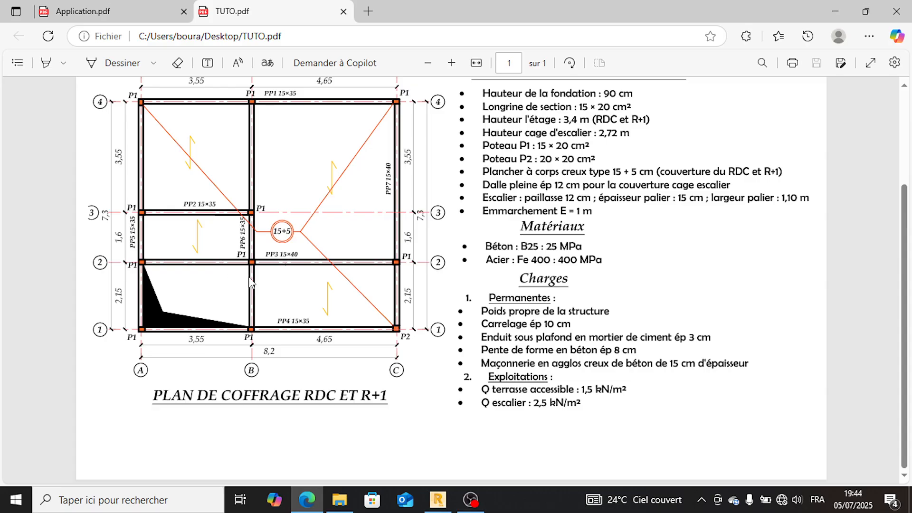
left_click(88, 17)
scroll(366, 257, "down", 3)
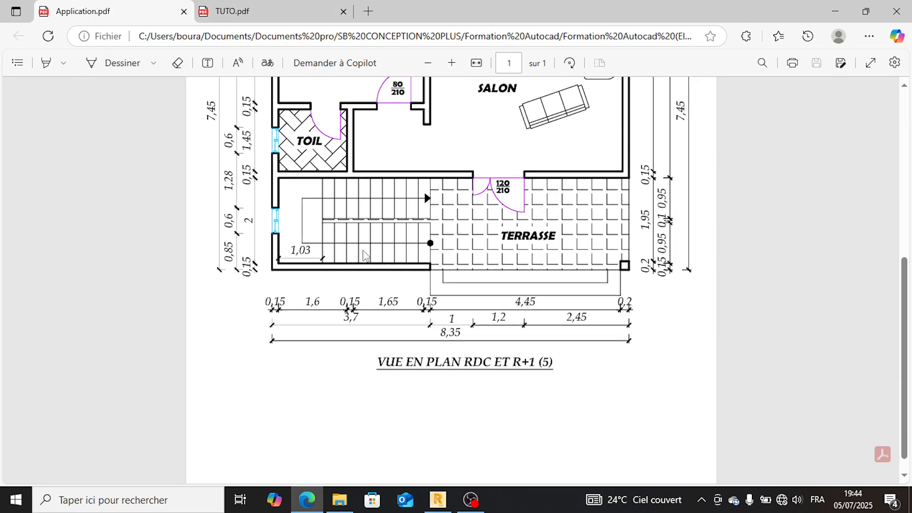
scroll(397, 241, "up", 2)
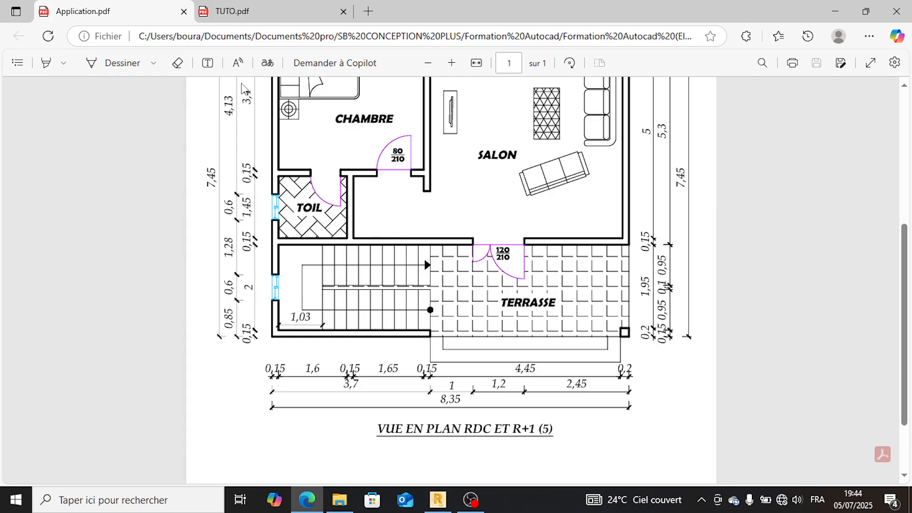
left_click(196, 7)
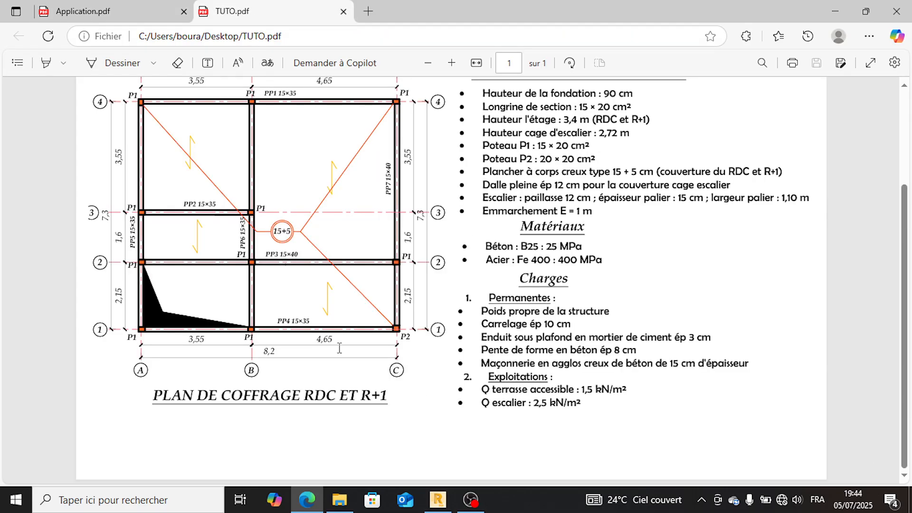
left_click(439, 500)
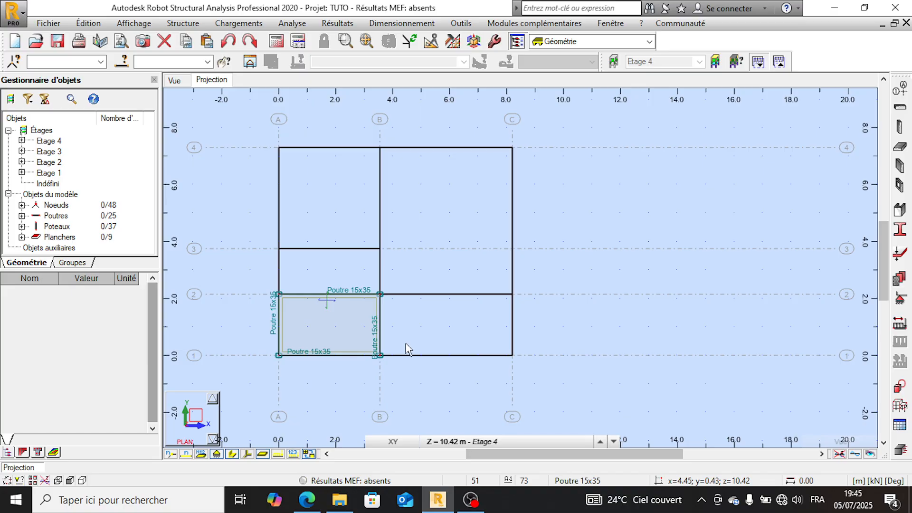
- Add an X construction line repeated once from position 0.00 with a spacing of 1.1 m
scroll(315, 354, "up", 1)
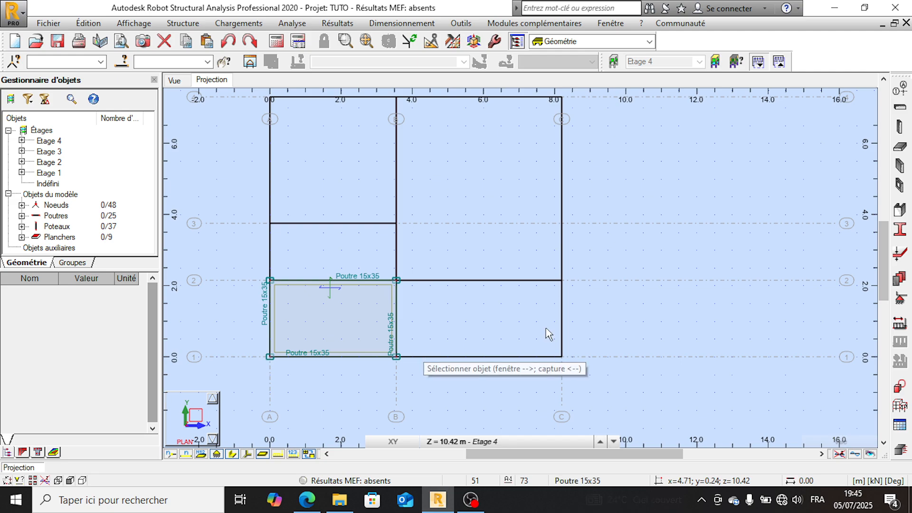
left_click(899, 90)
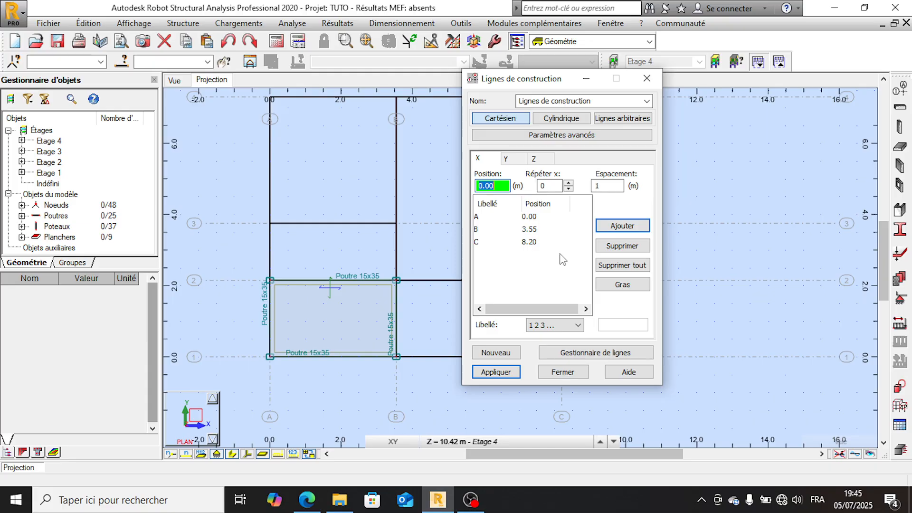
left_click_drag(523, 81, 666, 70)
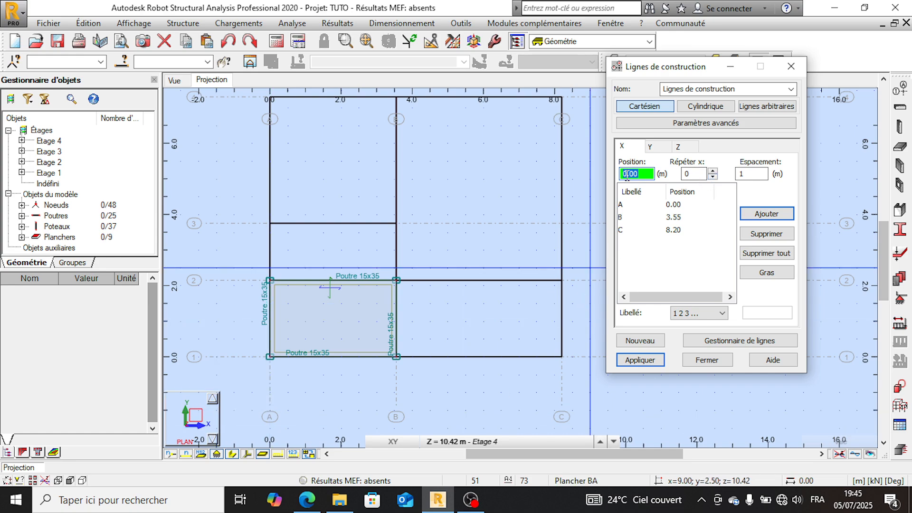
key("Tab")
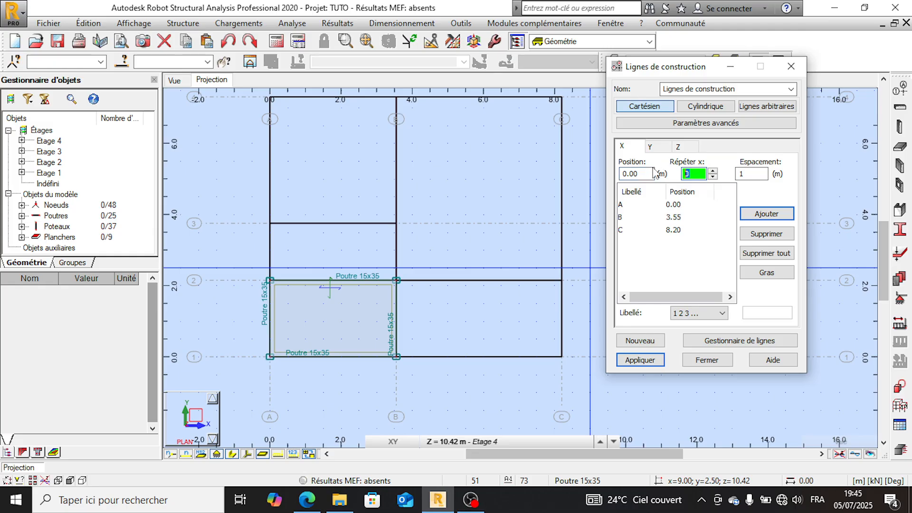
type("1")
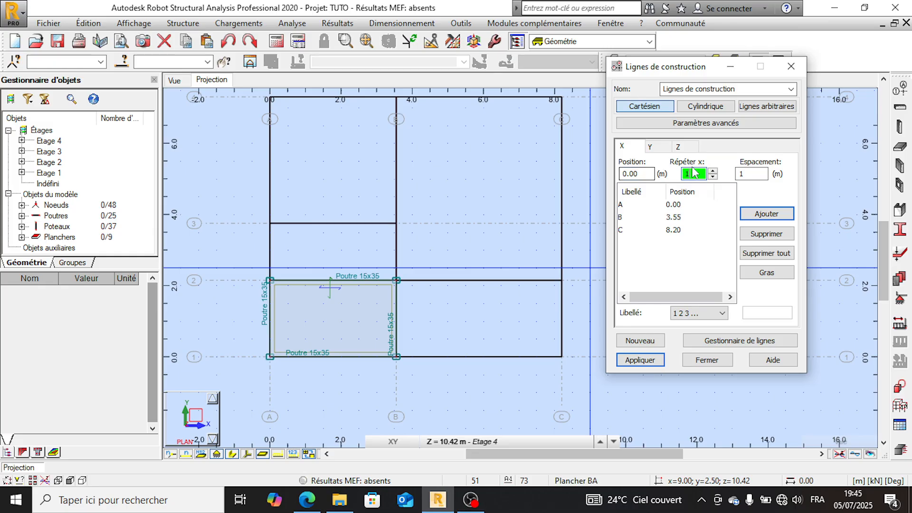
left_click(749, 173)
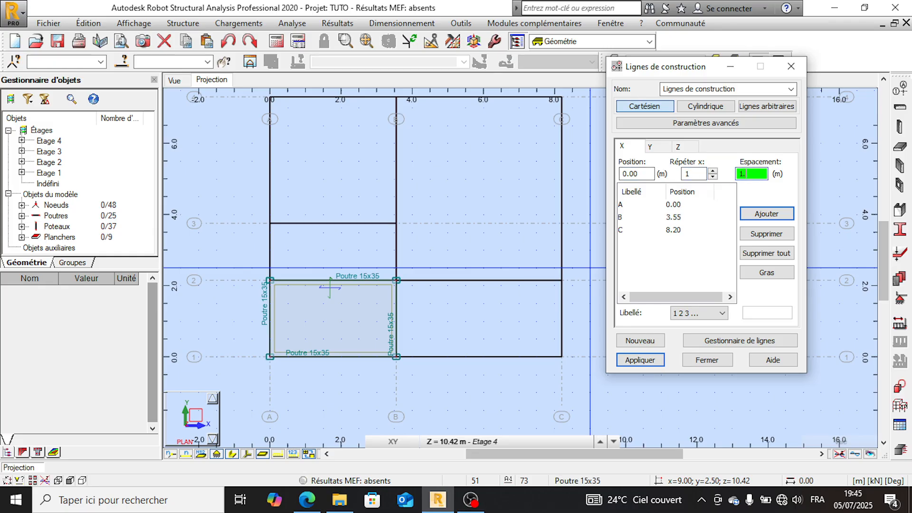
type("1.1")
left_click(767, 214)
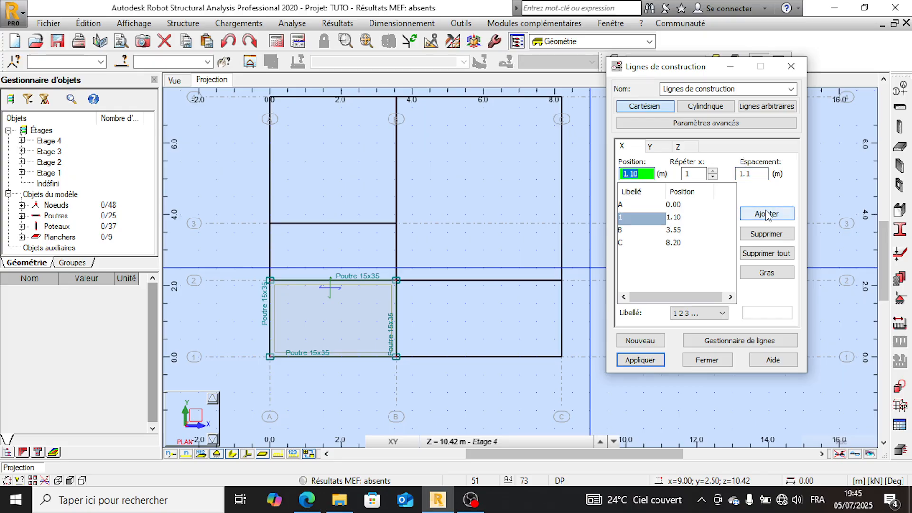
- Add a Y construction line repeated once from position 0.00 with a spacing of 1 m
left_click(650, 146)
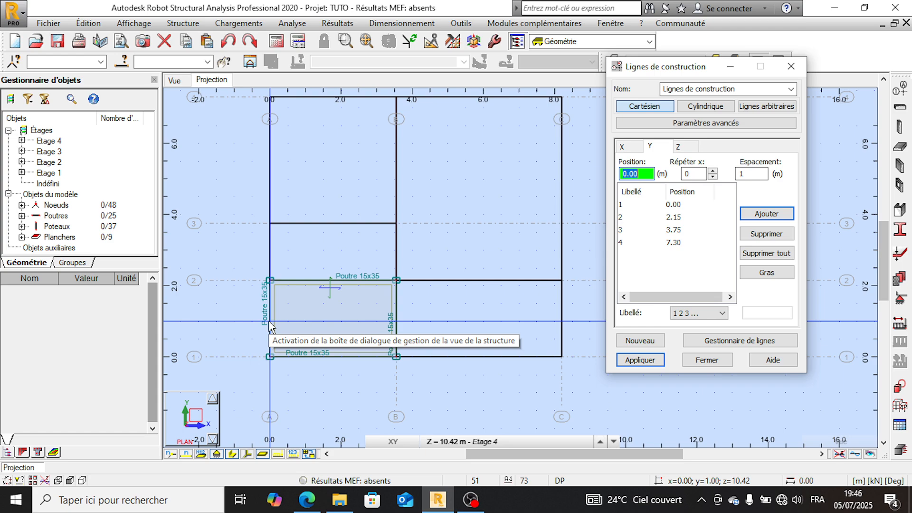
left_click(693, 173)
type("1")
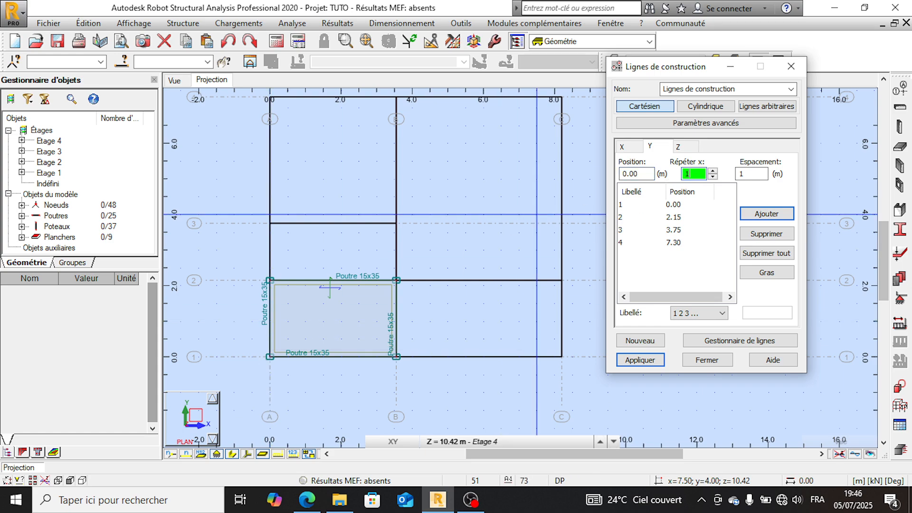
left_click(745, 174)
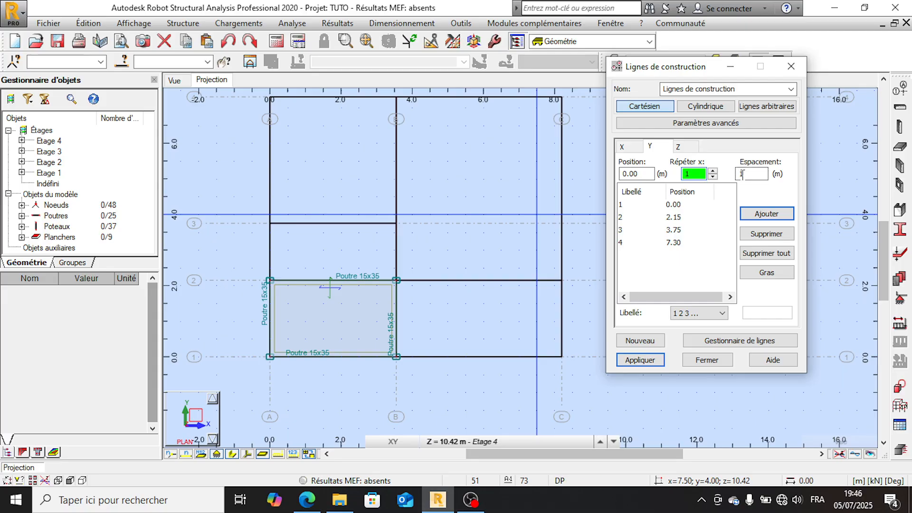
type("1")
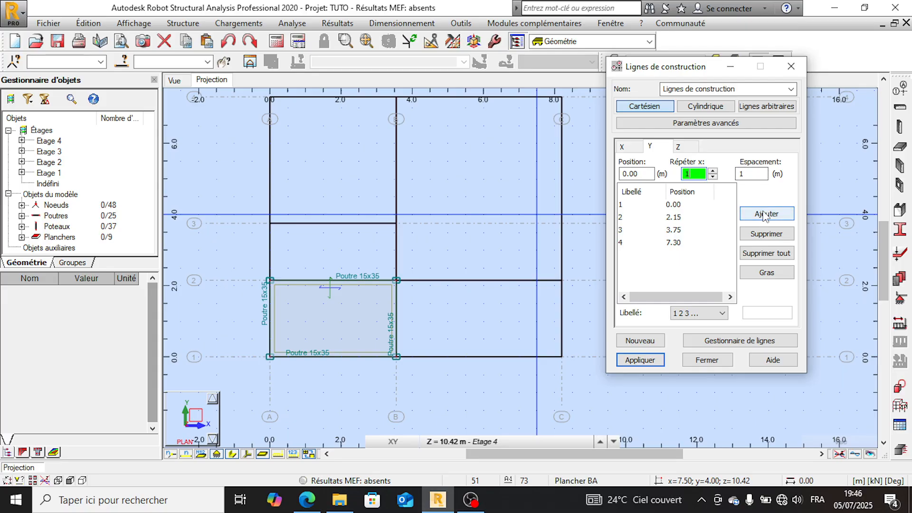
left_click(764, 215)
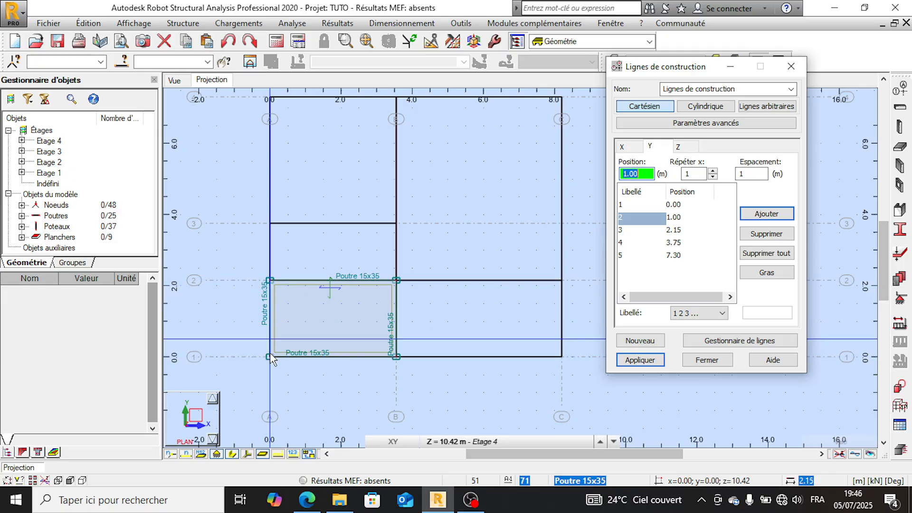
- Dimension the stair bay's width along axis A between axes 1 and 2, placing the dimension line outside the building
left_click(453, 24)
left_click(480, 38)
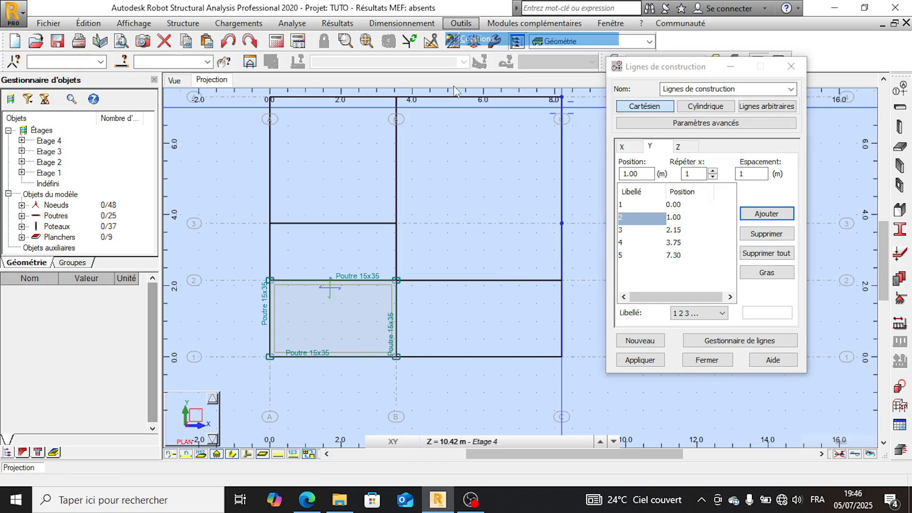
left_click(270, 358)
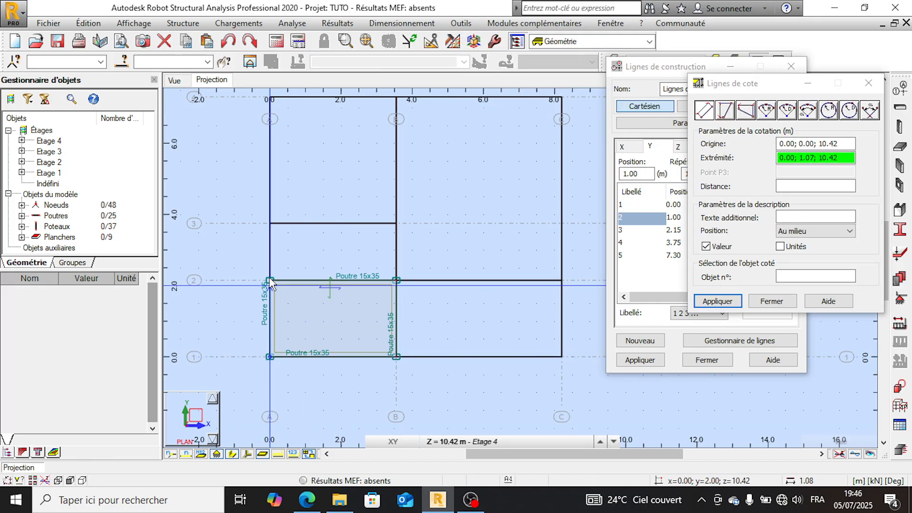
left_click(270, 280)
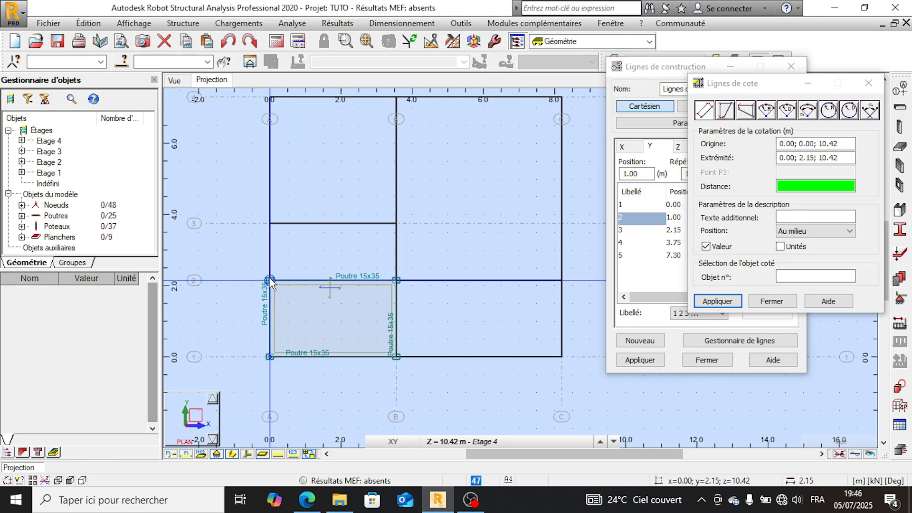
left_click(252, 323)
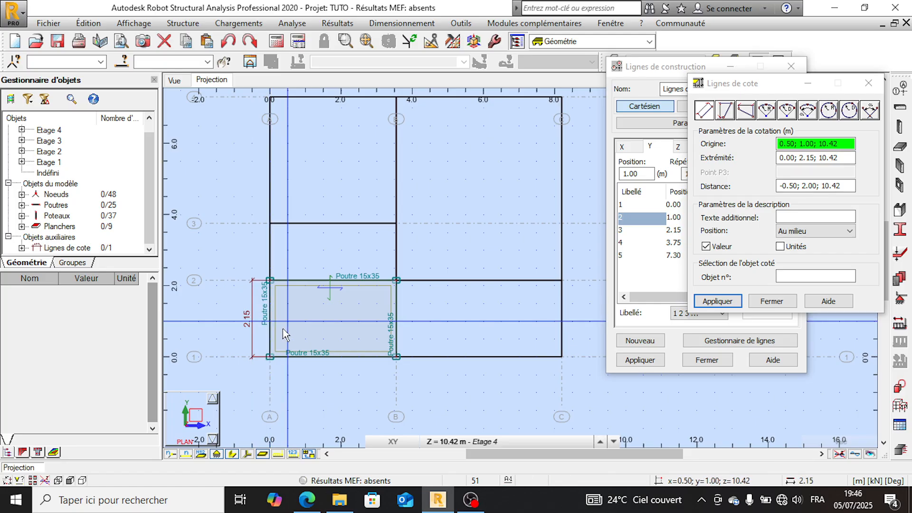
left_click(868, 83)
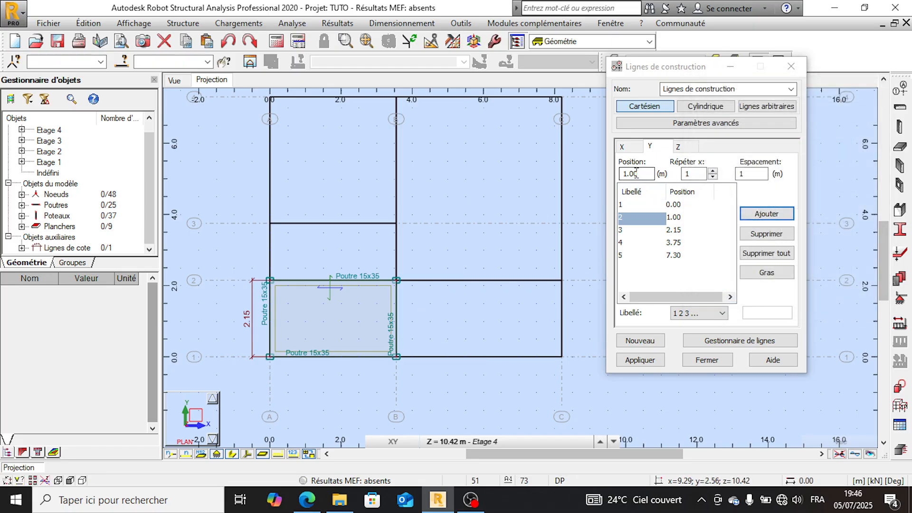
- Add another Y construction line 0.15 m beyond the one at 1.00 m
left_click(754, 174)
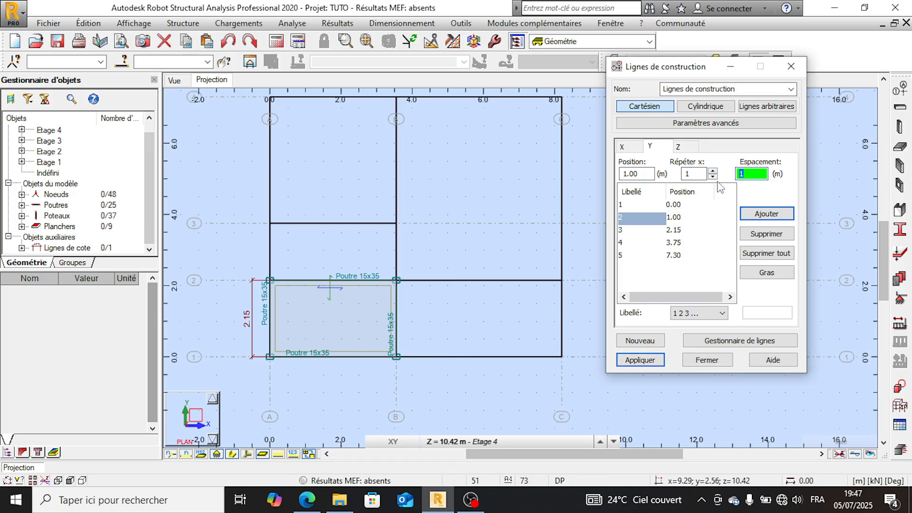
type("0.15")
left_click(763, 217)
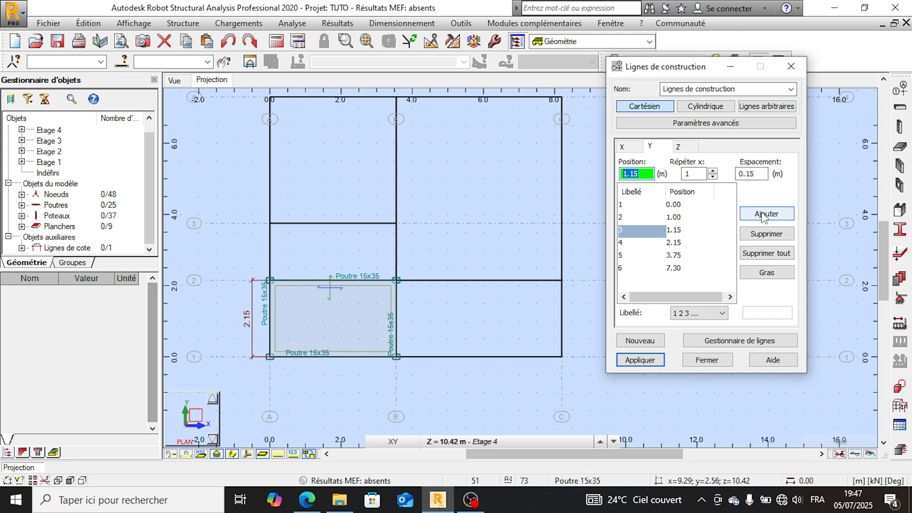
- Add a Z construction line repeated once from position 0.9 with a spacing of 1.7 m, and apply the construction line definitions
left_click(684, 148)
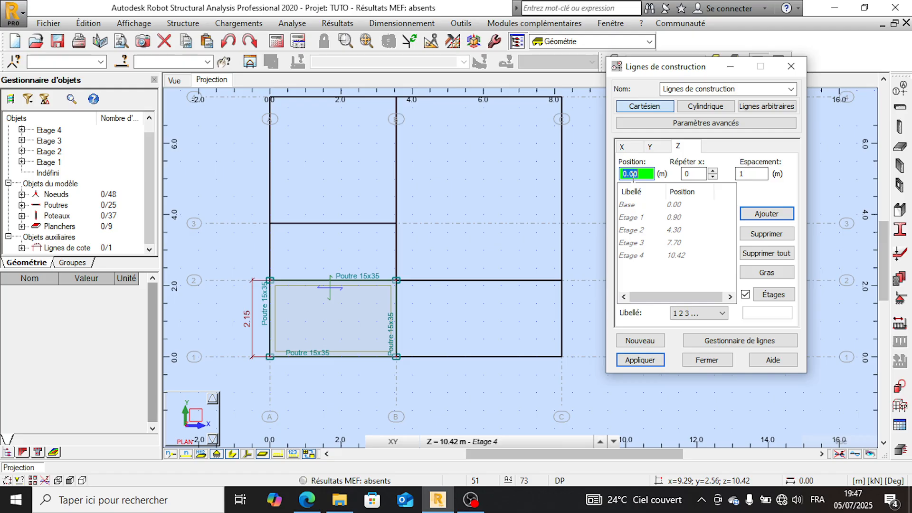
left_click(648, 174)
left_click_drag(638, 172, 631, 172)
type("9")
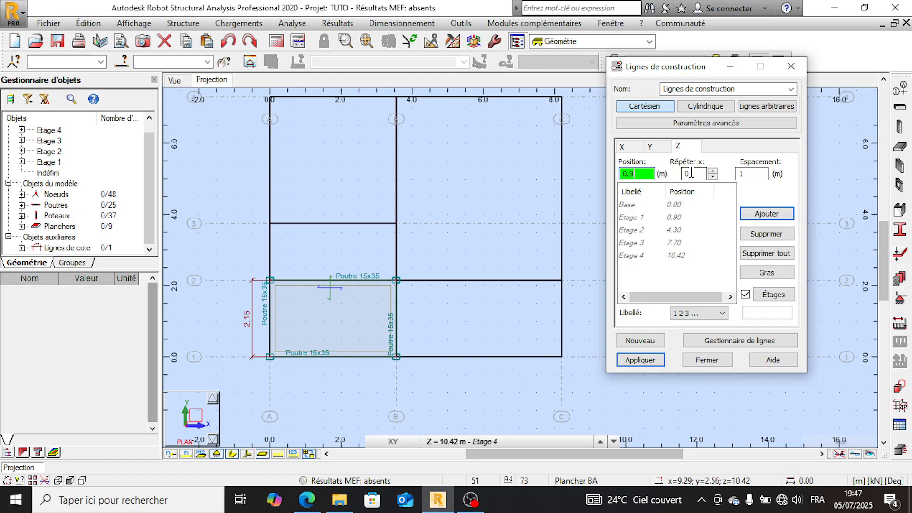
key("Tab")
type("1")
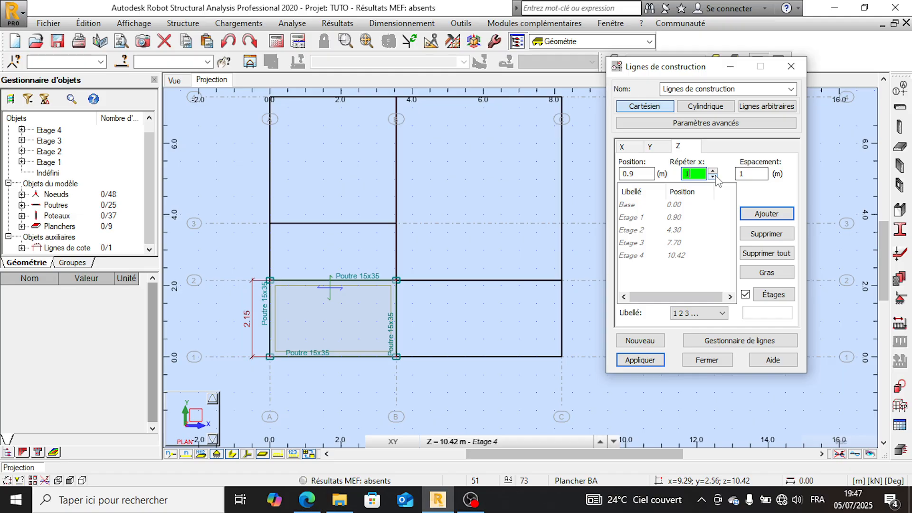
key("Tab")
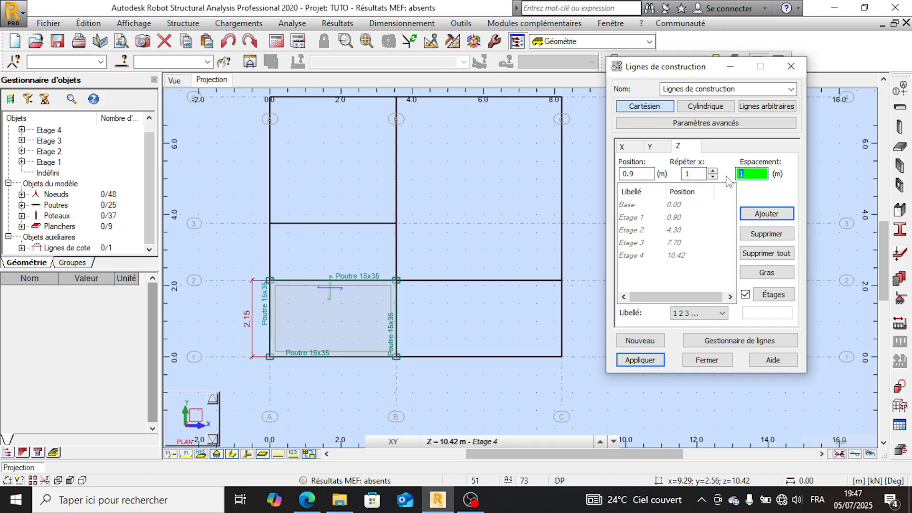
type("1.7")
left_click(763, 215)
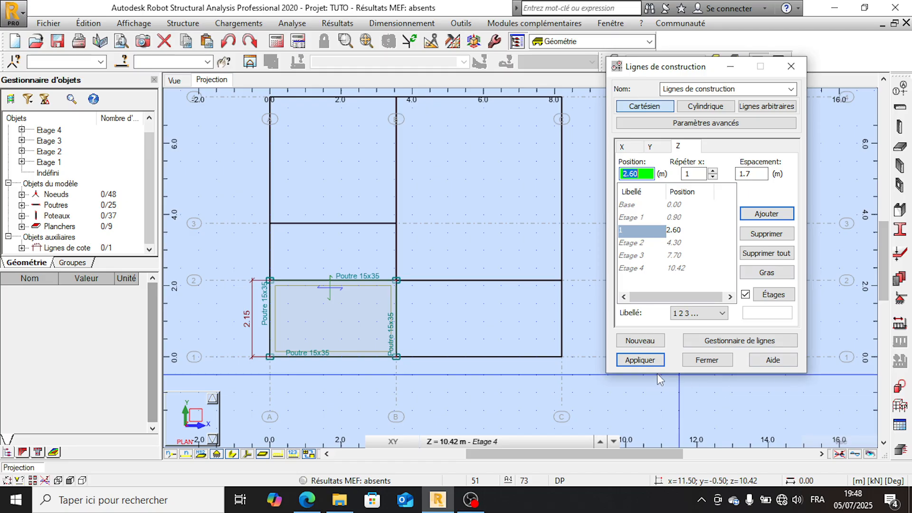
left_click(640, 361)
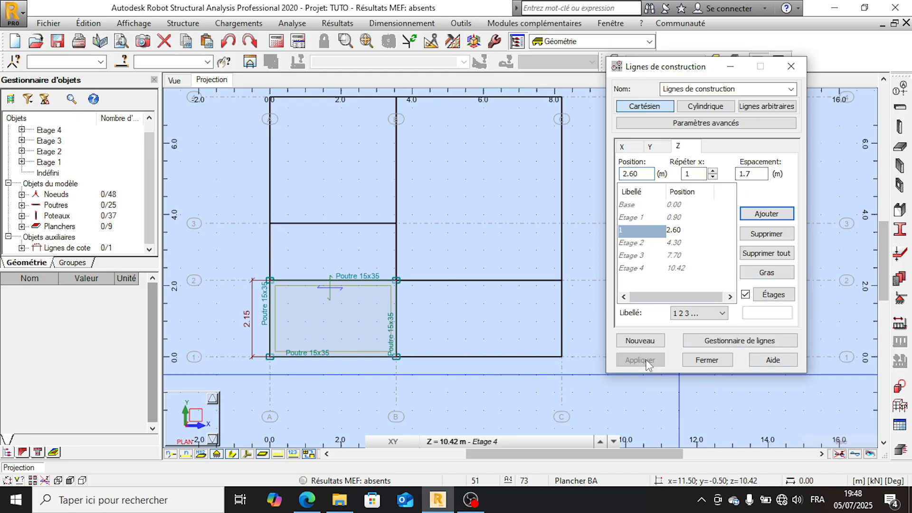
left_click(707, 361)
- Check the added construction lines around the stair bay in plan and show the whole structure in the 3D view
scroll(471, 305, "up", 4)
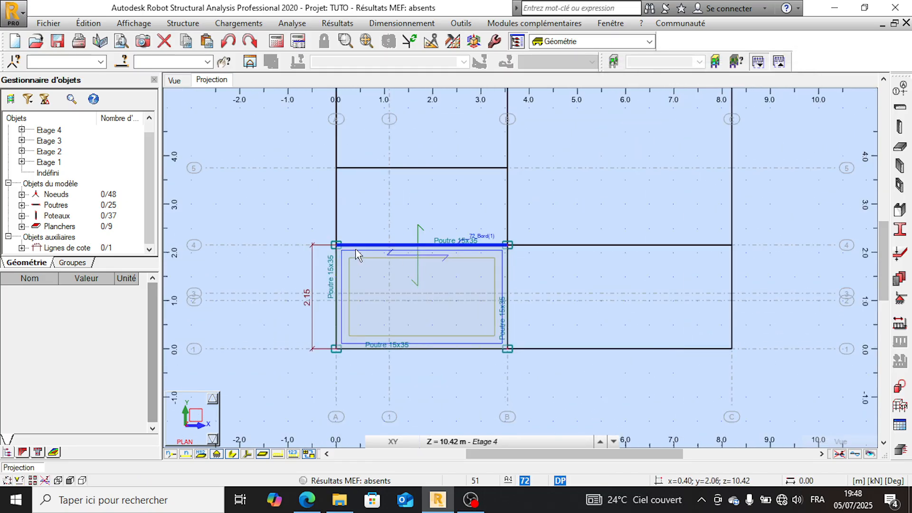
scroll(357, 255, "down", 2)
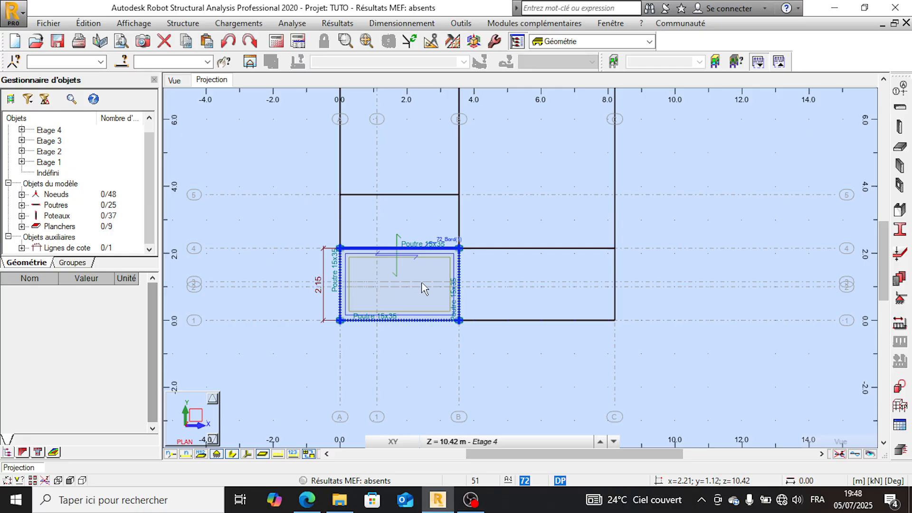
scroll(422, 289, "up", 1)
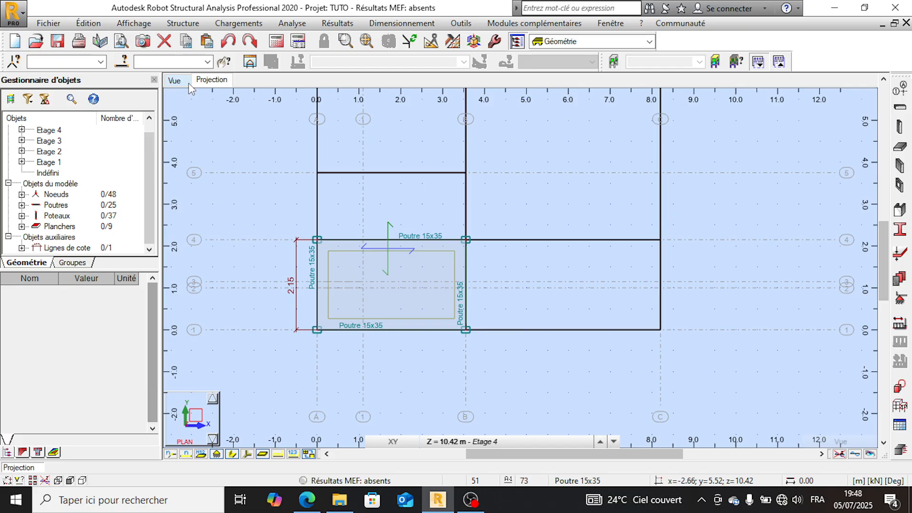
left_click(175, 80)
scroll(324, 183, "down", 3)
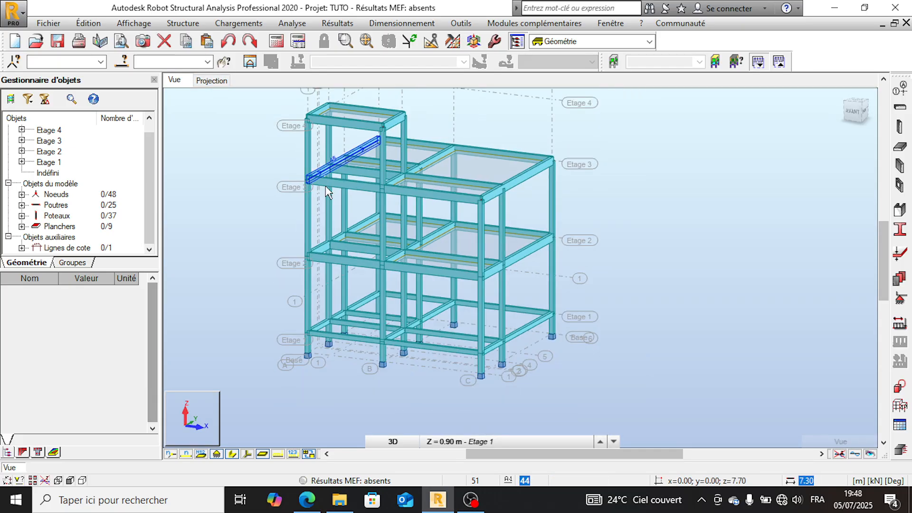
- Examine the stair bay and its surrounding beams and columns in the 3D view from several angles
scroll(331, 266, "up", 4)
scroll(332, 266, "up", 1)
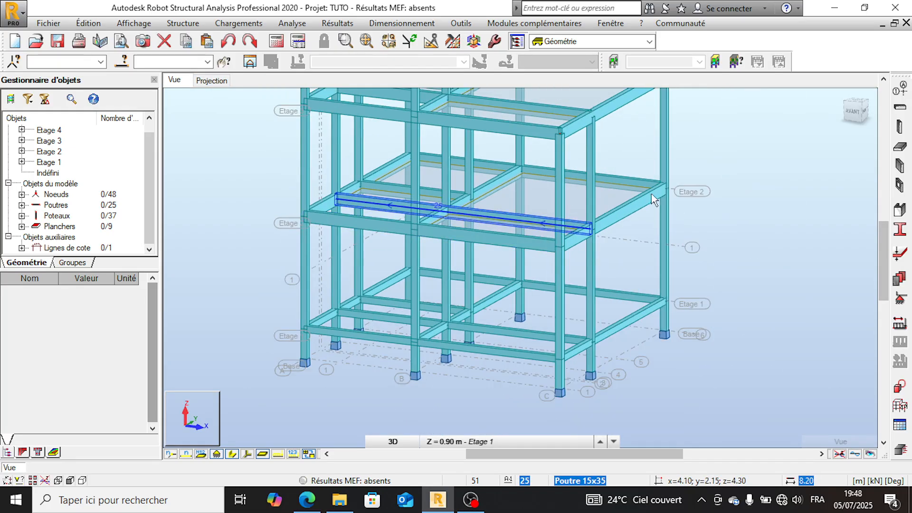
left_click(860, 115)
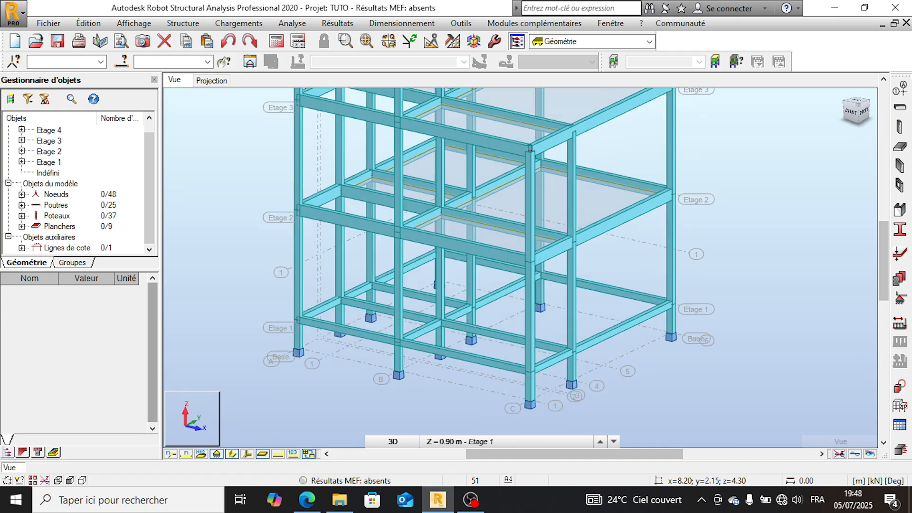
scroll(314, 250, "up", 3)
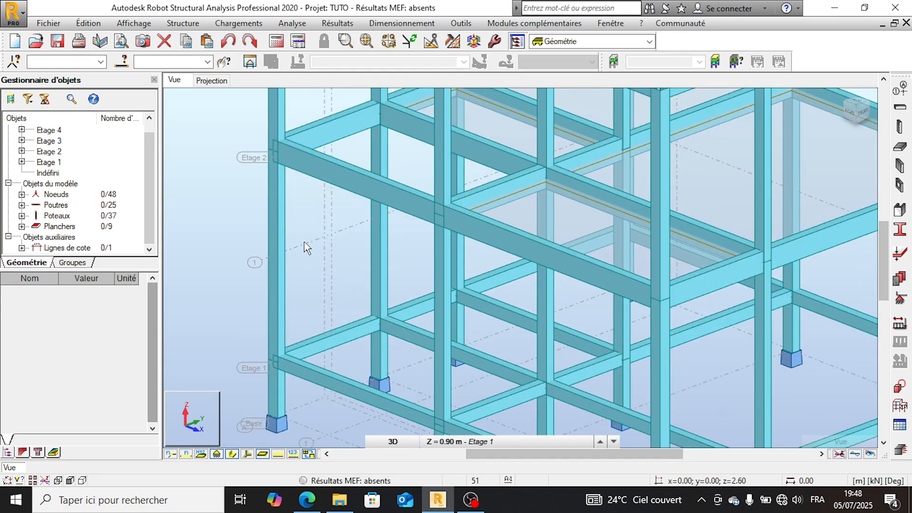
scroll(306, 249, "down", 1)
scroll(313, 247, "down", 1)
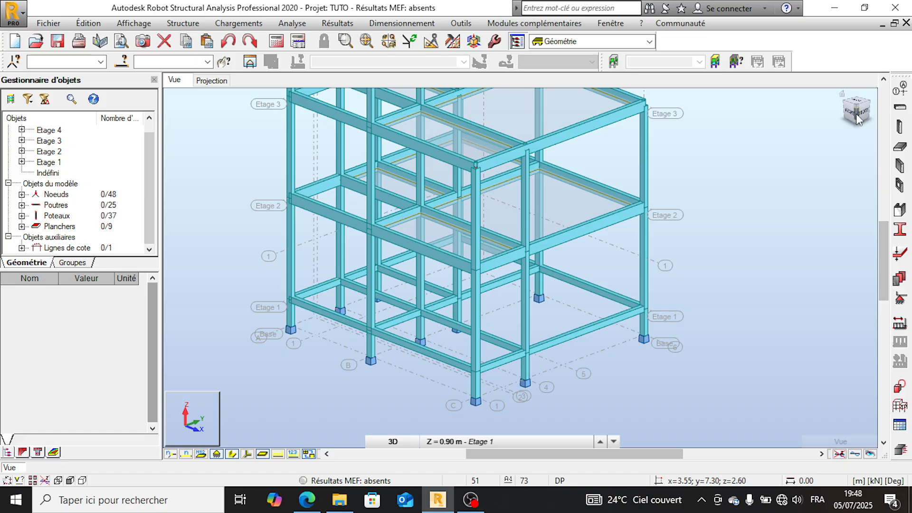
mouse_move(857, 114)
left_mouse_down()
mouse_move(873, 114)
mouse_move(864, 110)
left_mouse_up()
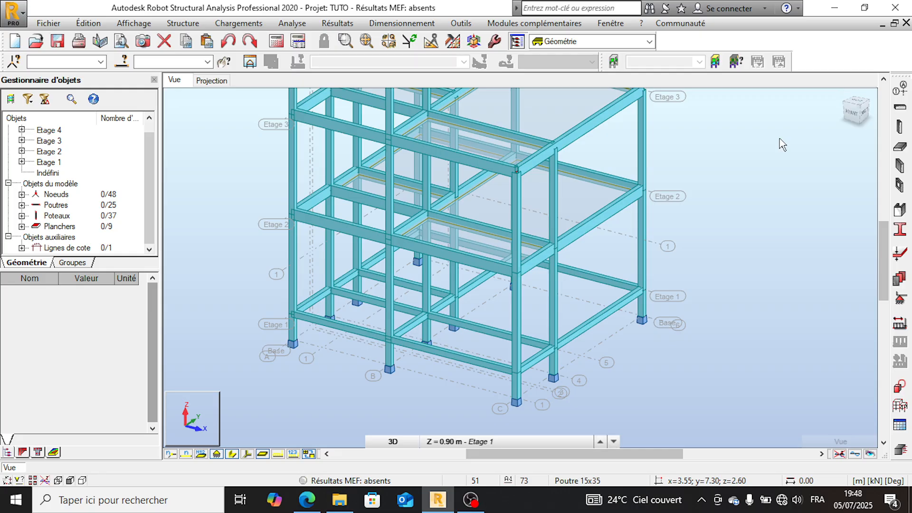
- Display the plan projection with storey Etage 1 at Z = 0.90 m as the active level
left_click(209, 81)
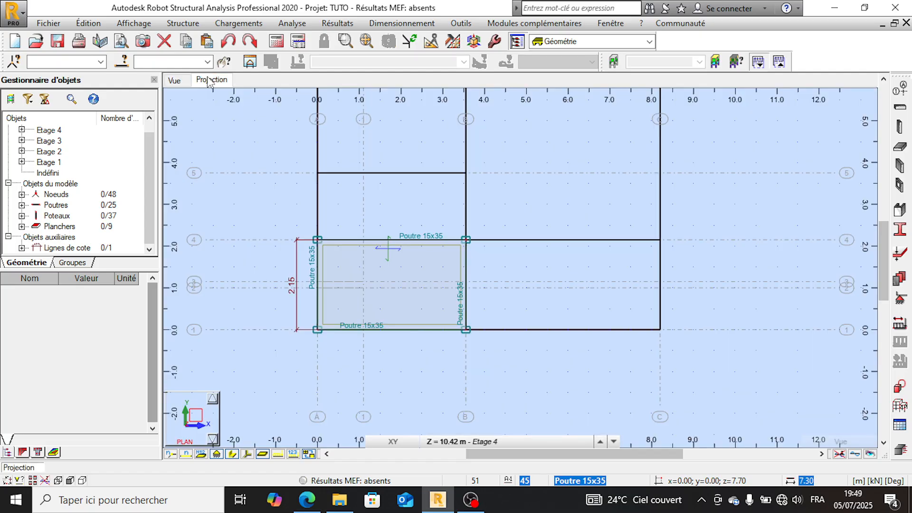
left_click(614, 64)
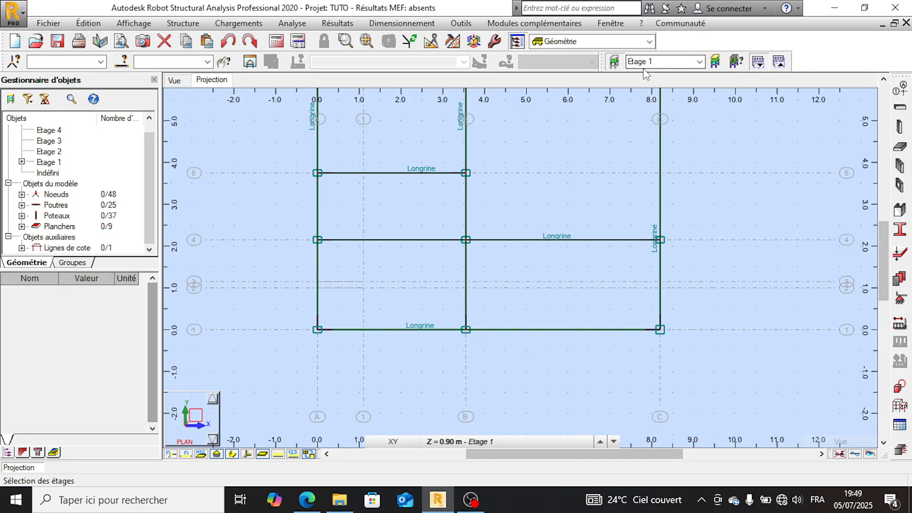
left_click(470, 442)
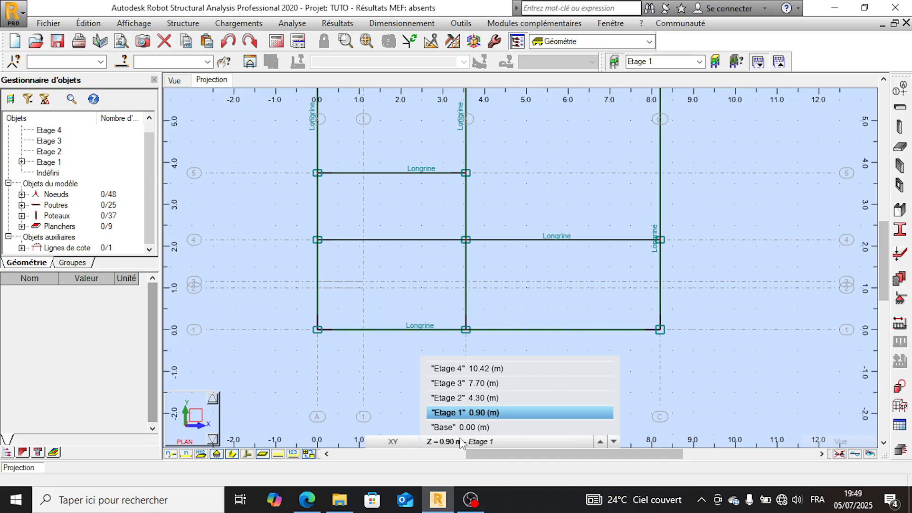
left_click(340, 349)
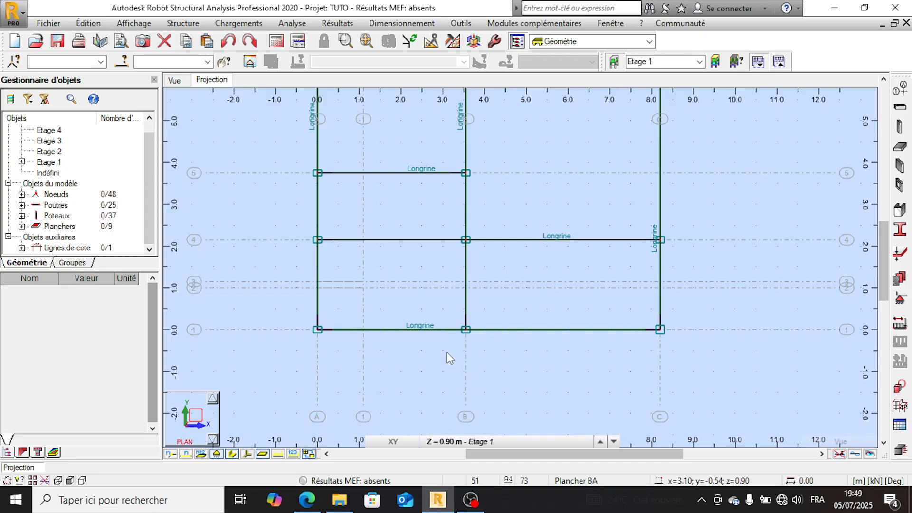
- Define a new uniform floor thickness named Paillage, 12 cm thick in BETON25, and add it to the thickness list
left_click(899, 148)
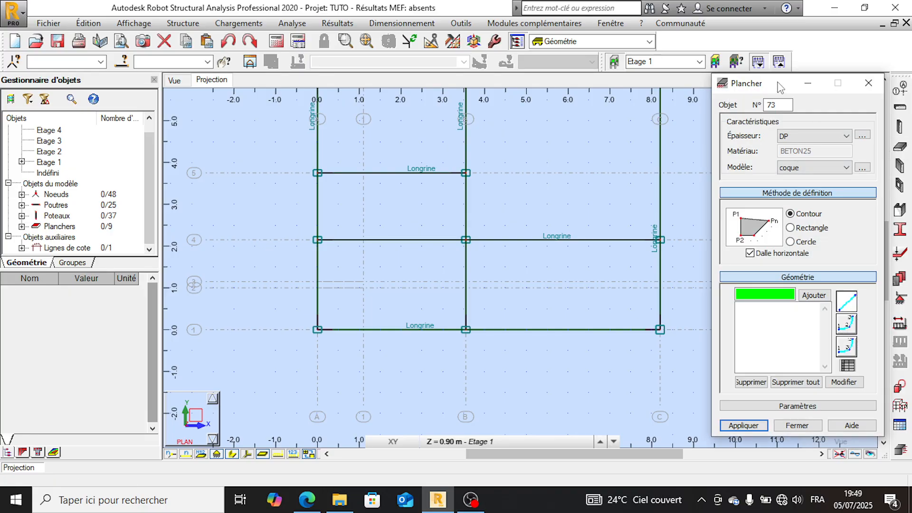
left_click_drag(779, 87, 758, 53)
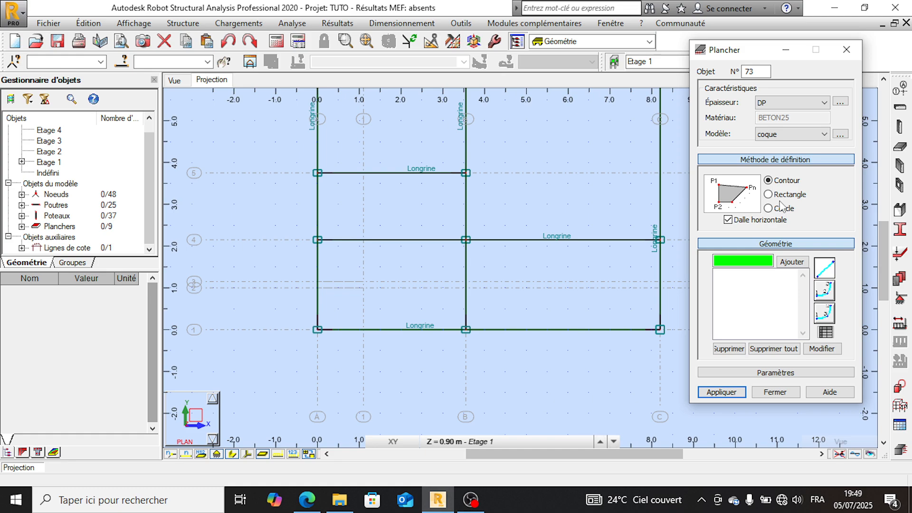
left_click(841, 103)
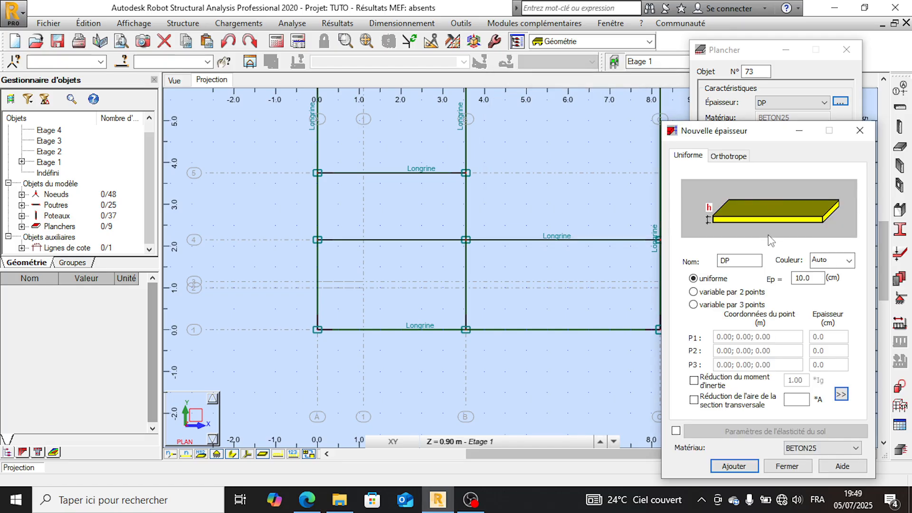
left_click_drag(745, 135, 765, 91)
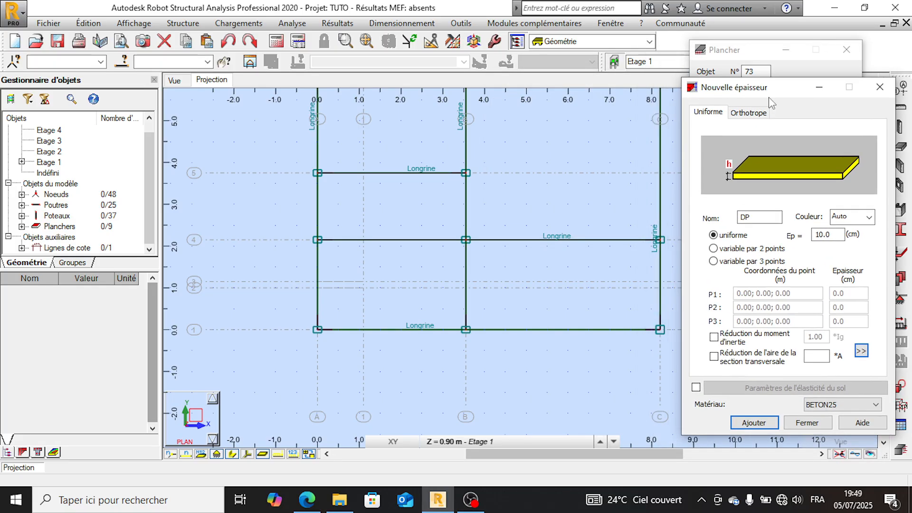
double_click(838, 234)
type("12")
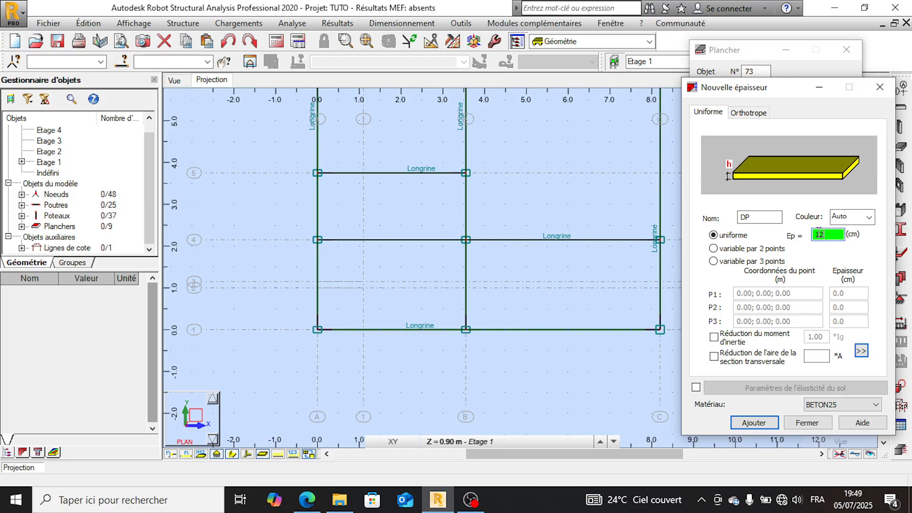
double_click(761, 217)
type("P")
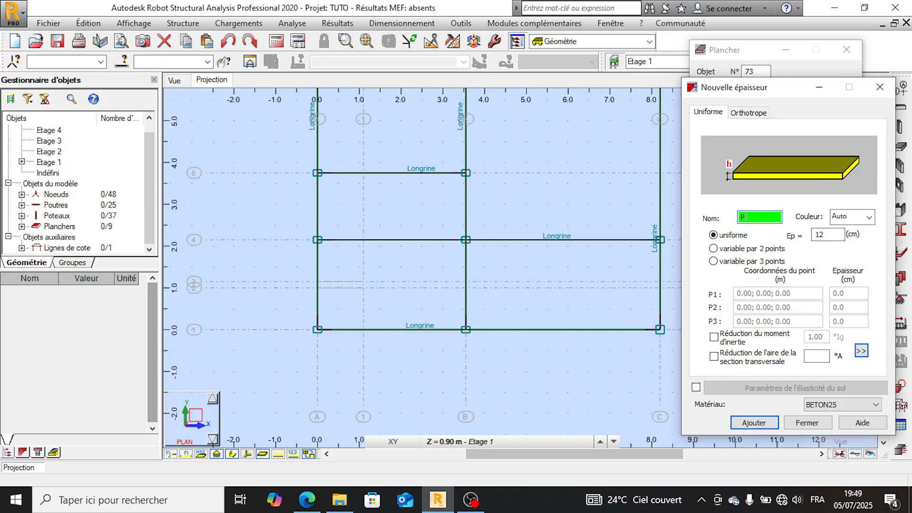
type("aillage")
left_click(757, 423)
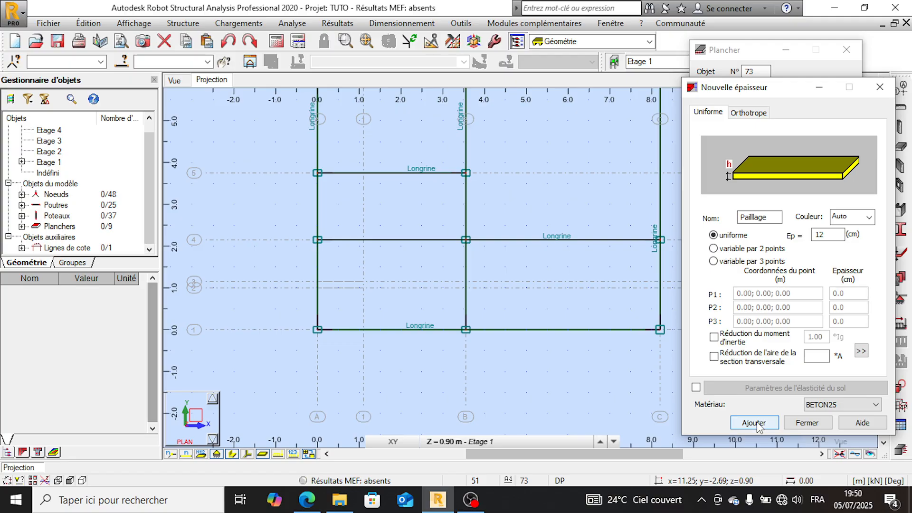
- Define the thickness Palier as uniform 15 cm, overwriting the existing definition of that name, and finish defining thicknesses
double_click(820, 235)
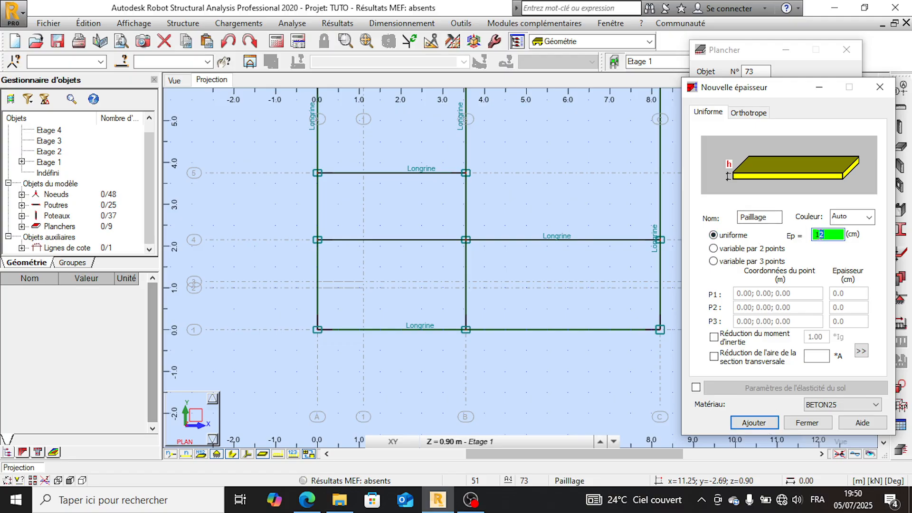
key("BackSpace")
type("15")
double_click(761, 217)
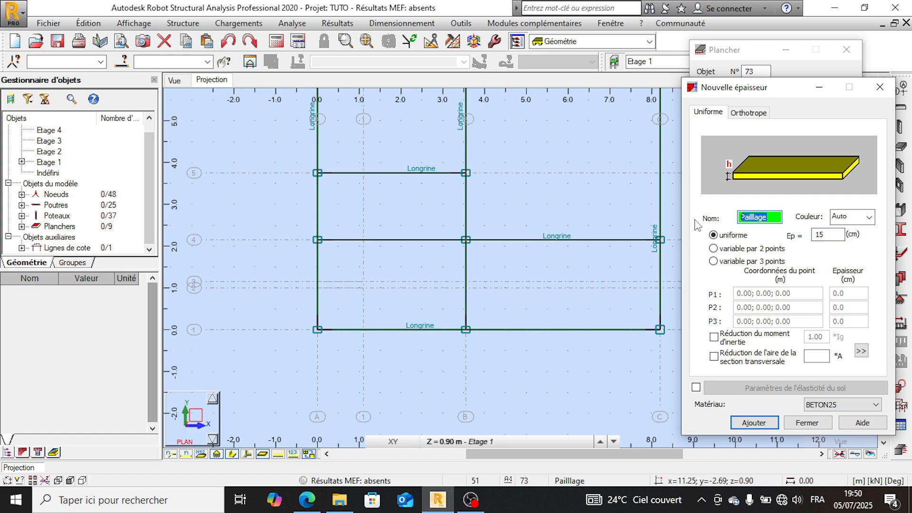
type("Palier")
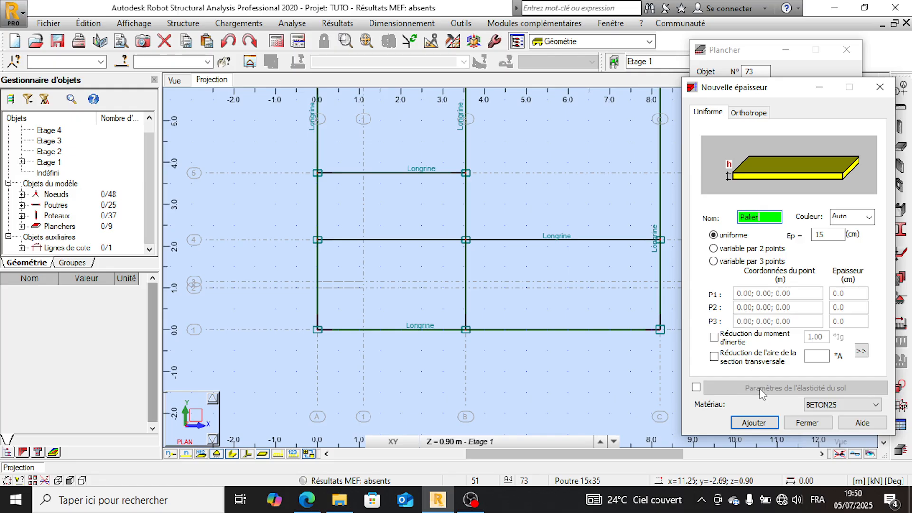
left_click(766, 422)
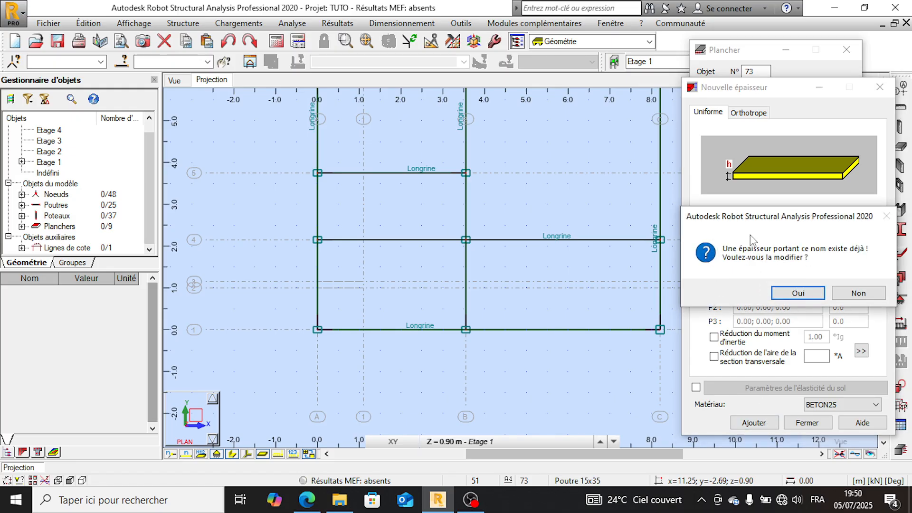
left_click(798, 292)
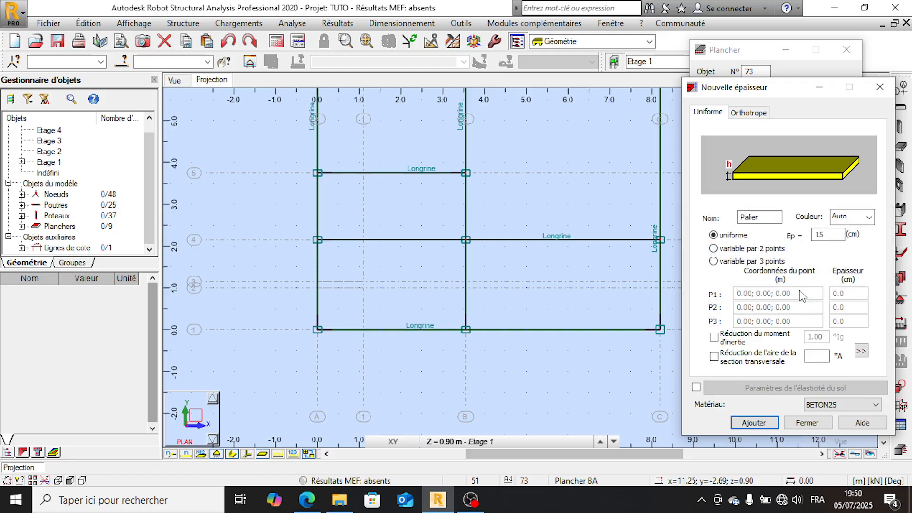
left_click(808, 422)
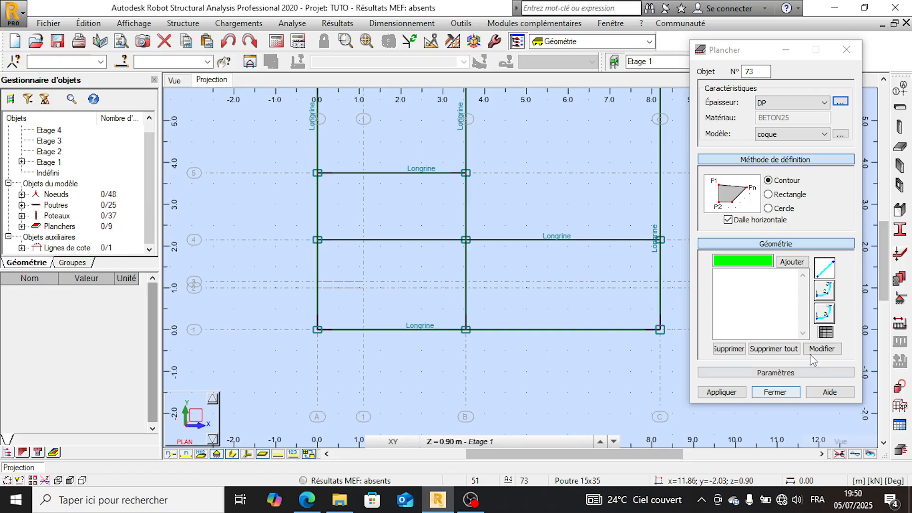
- Assign the Palier thickness to the new floor slab and choose the Rectangle definition method
left_click(795, 103)
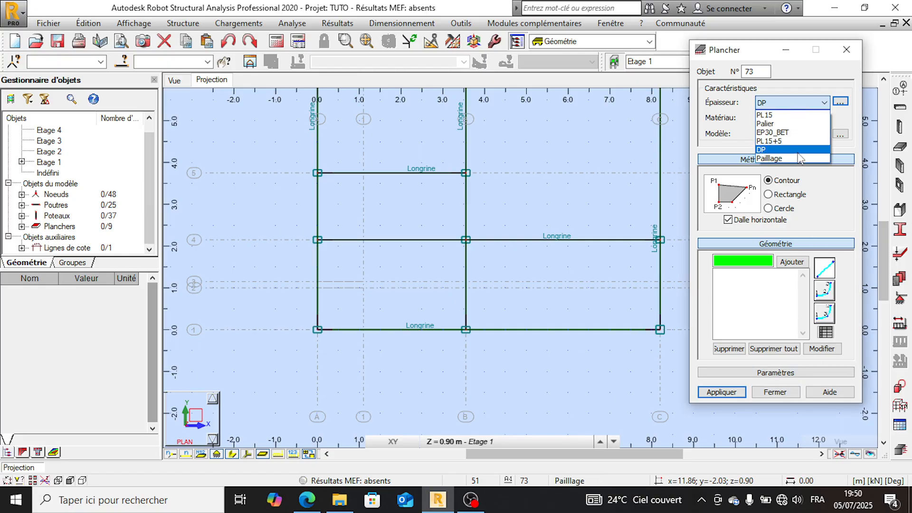
left_click(784, 124)
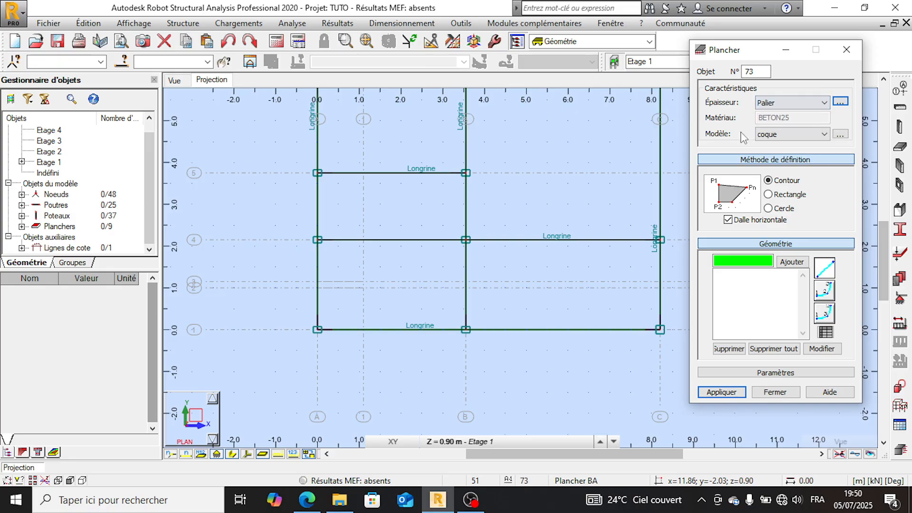
scroll(315, 219, "down", 1)
scroll(450, 270, "up", 1)
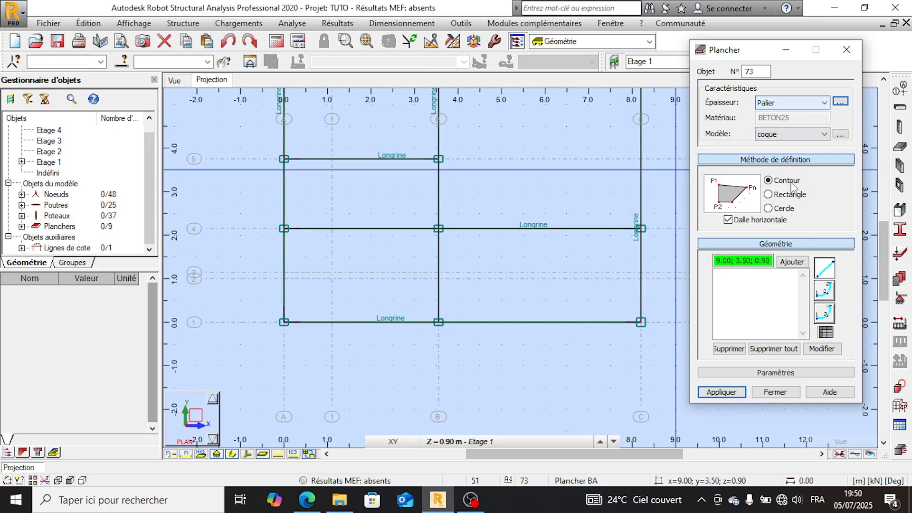
left_click(769, 194)
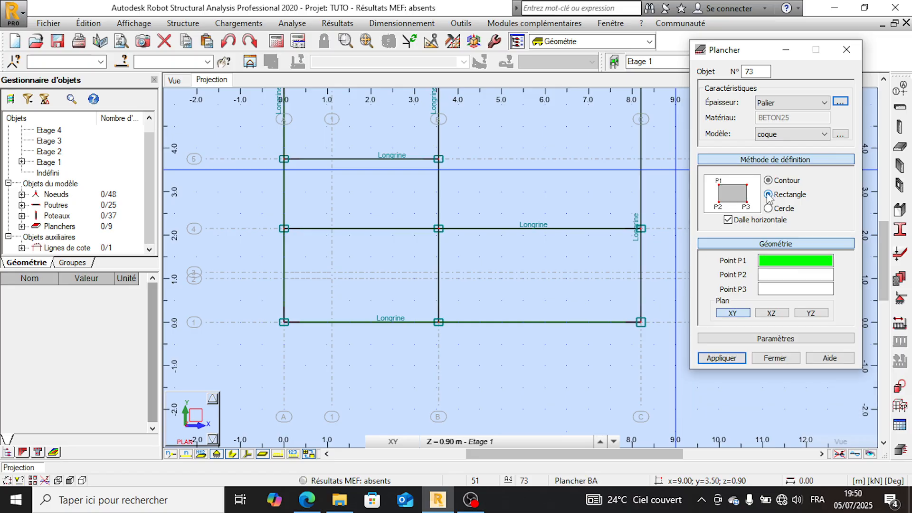
- Set the work plane to the intermediate construction line level Lignes de construction 1 at Z = 2.60 m
left_click(400, 326)
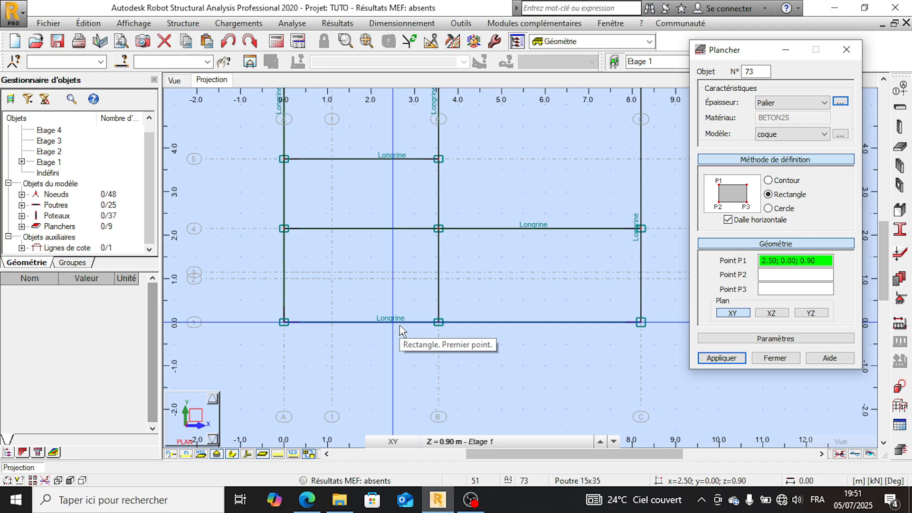
left_click(560, 442)
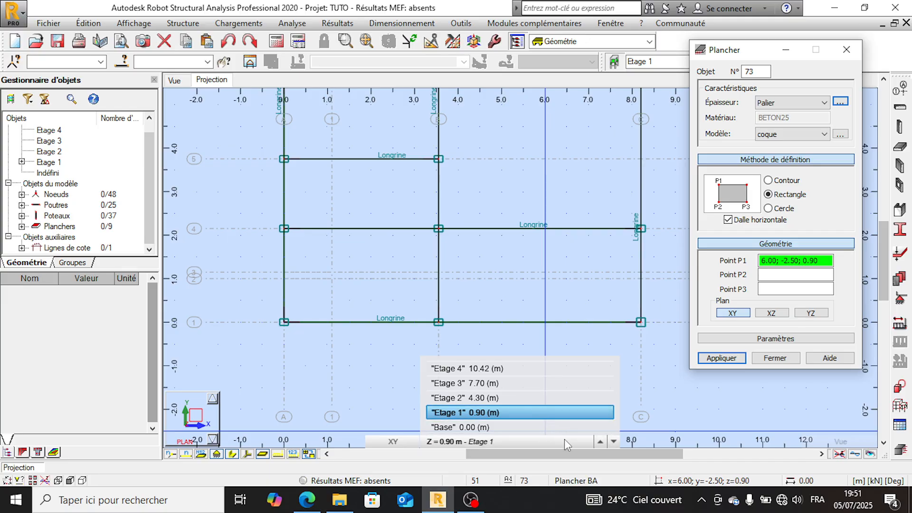
left_click(596, 445)
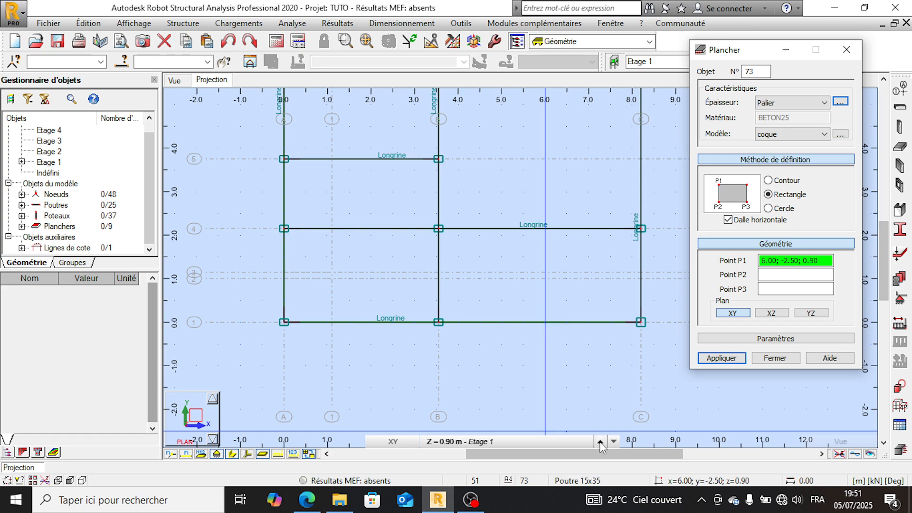
left_click(600, 443)
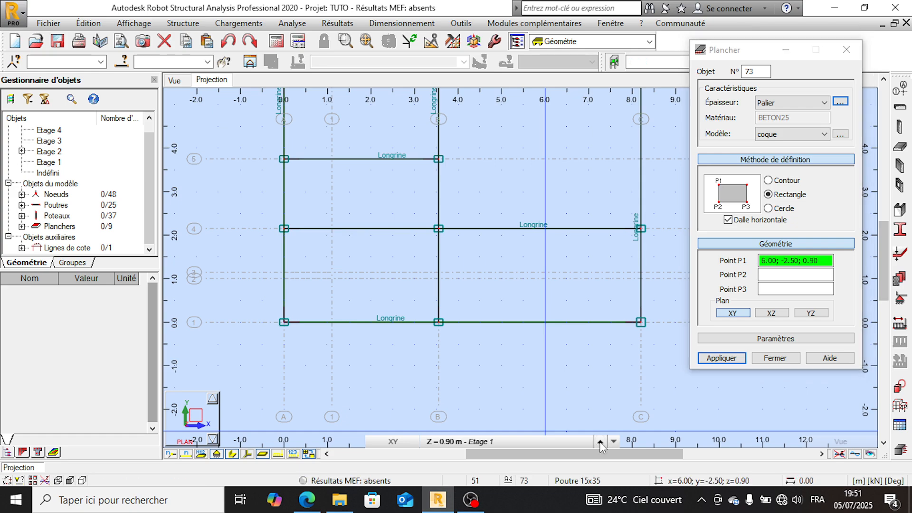
left_click(466, 443)
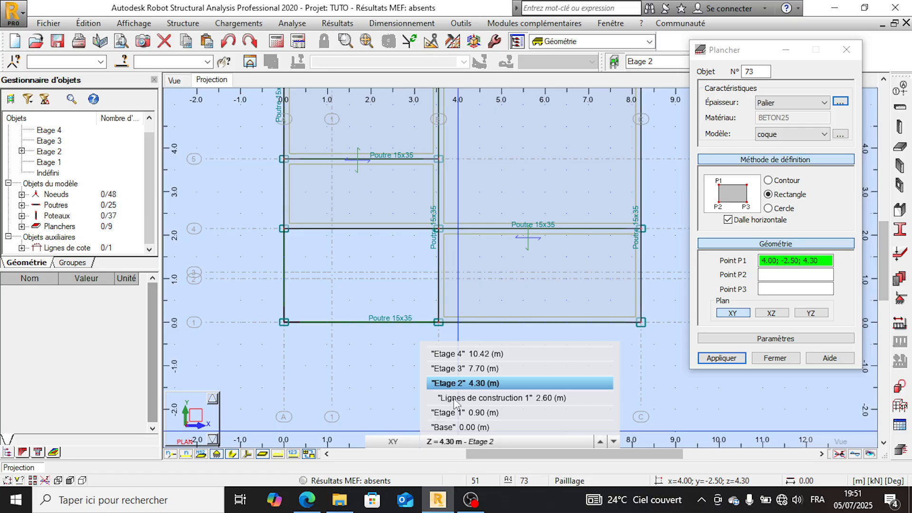
left_click(508, 401)
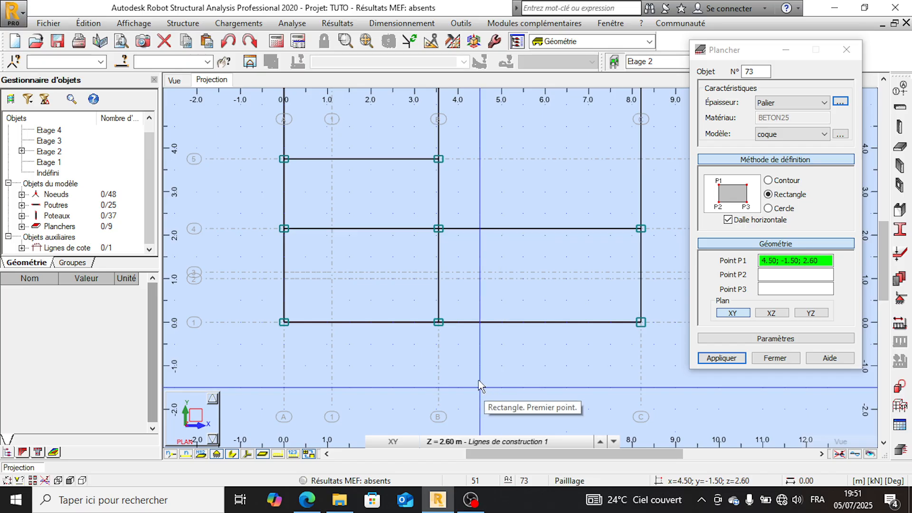
- Draw the rectangular landing slab at Z = 2.60 m through (1.10; 2.15), (0.00; 2.15) and (0.00; 0.00)
scroll(389, 317, "up", 2)
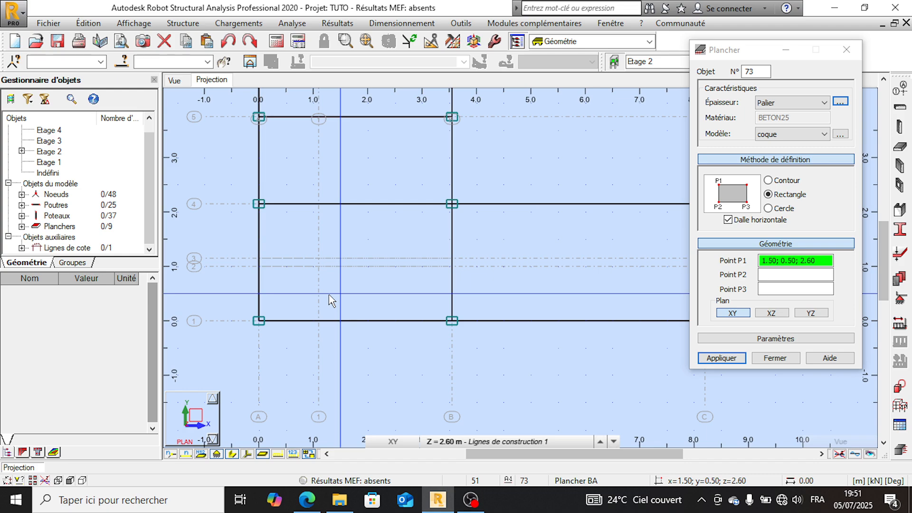
left_click(318, 204)
left_click(258, 204)
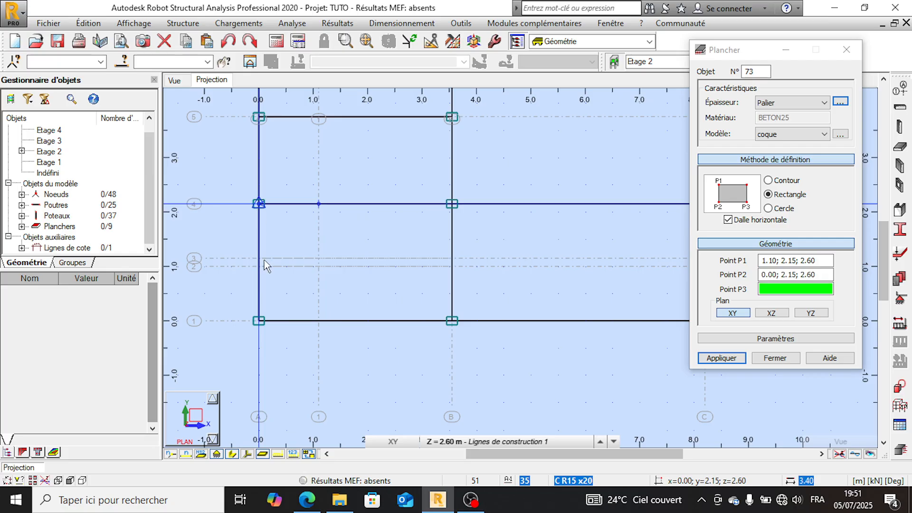
left_click(259, 322)
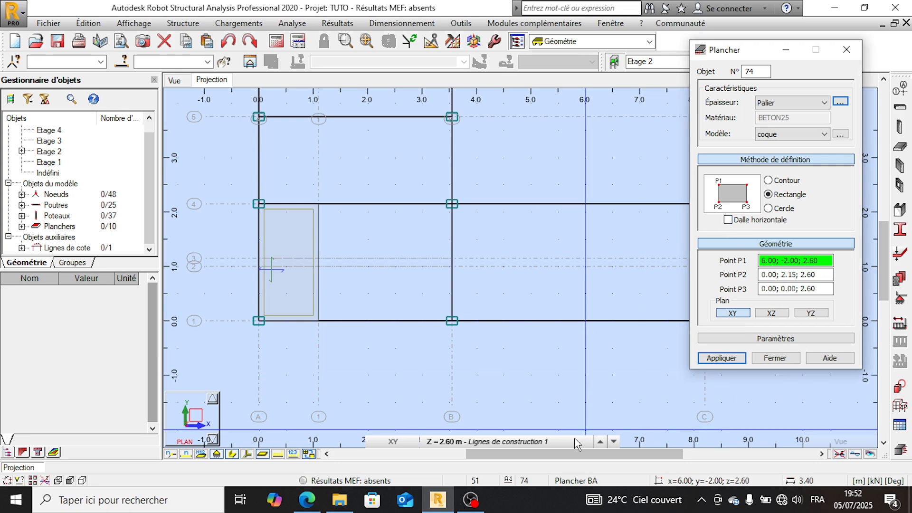
- Draw the lower flight slab from (3.55; 1.00; 0.90) and (3.55; 0.00; 0.90) on Etage 1 up to (1.10; 0.00; 2.60) at the landing
left_click(613, 442)
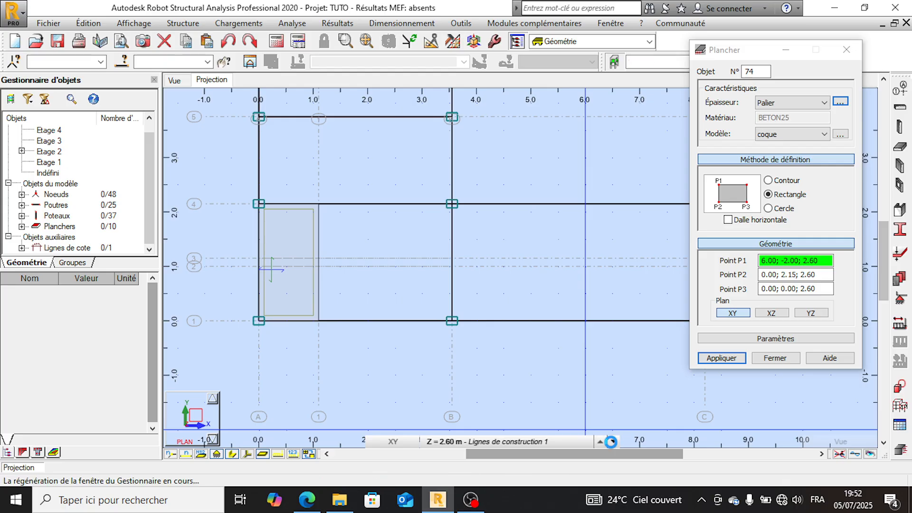
left_click(466, 442)
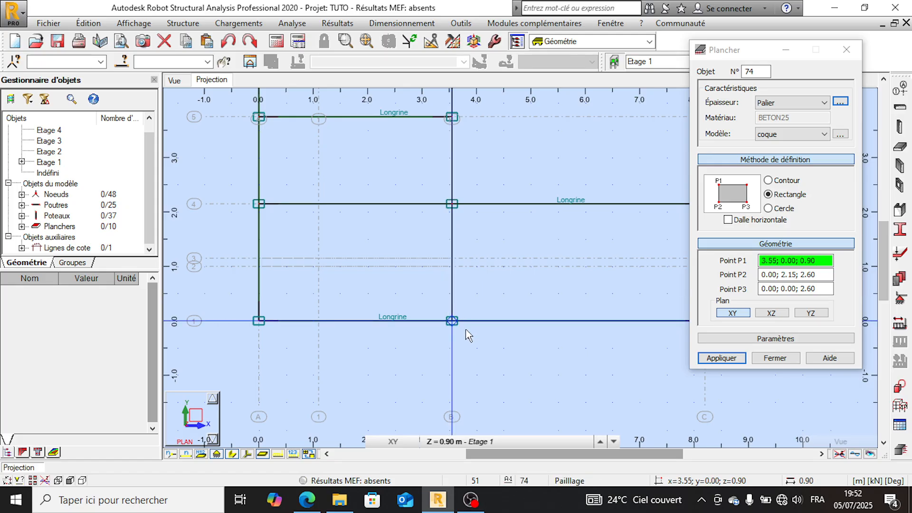
left_click(452, 269)
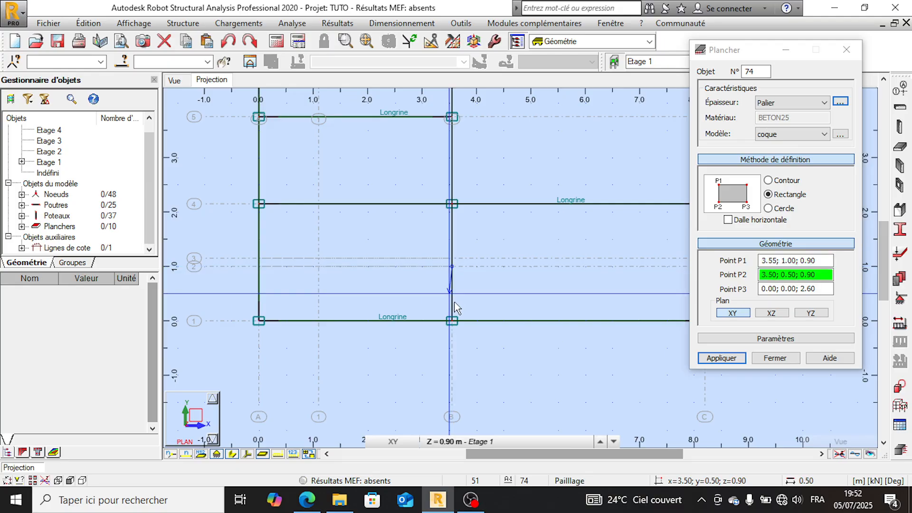
left_click(452, 322)
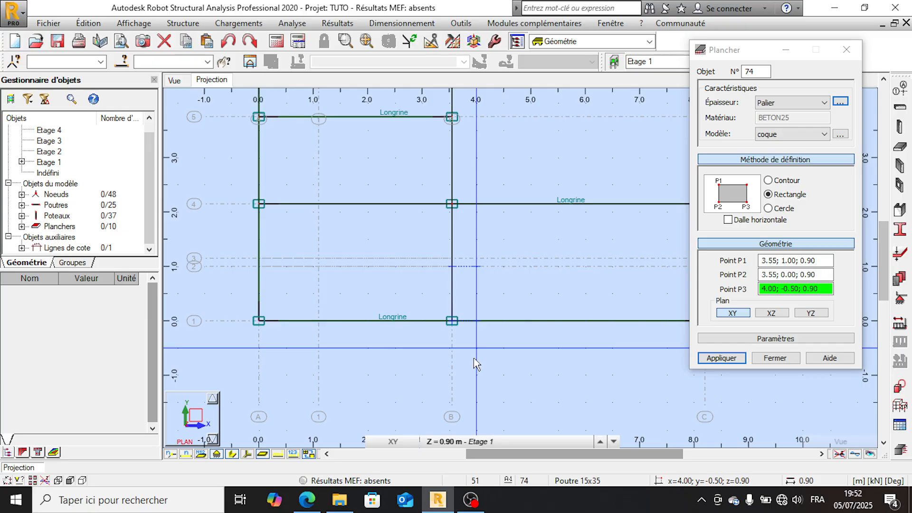
left_click(601, 442)
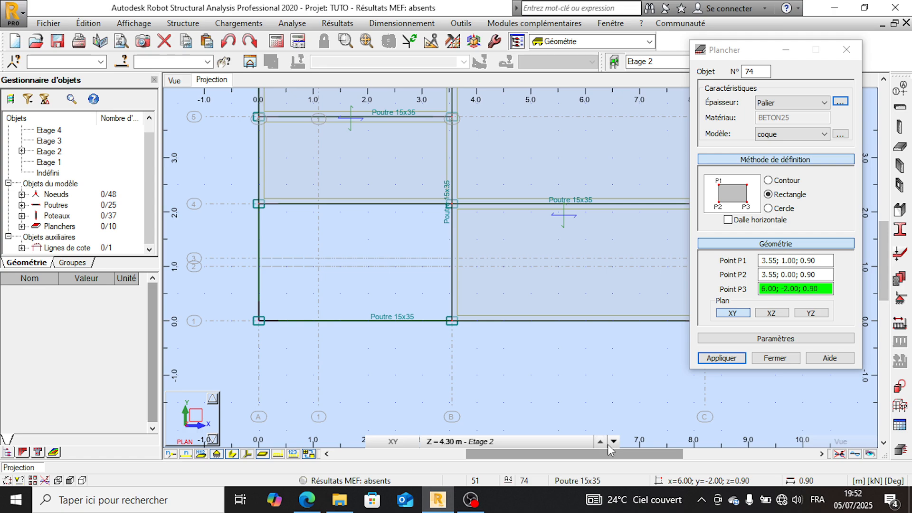
left_click(613, 442)
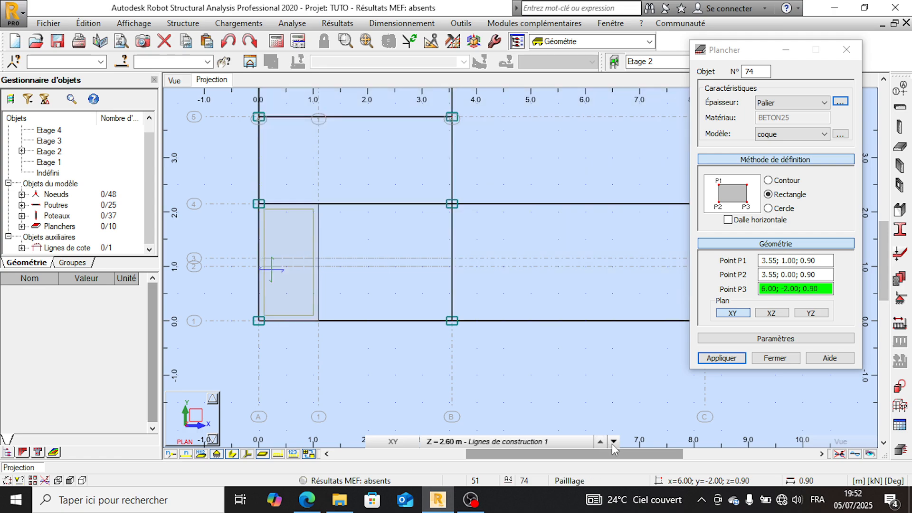
left_click(460, 442)
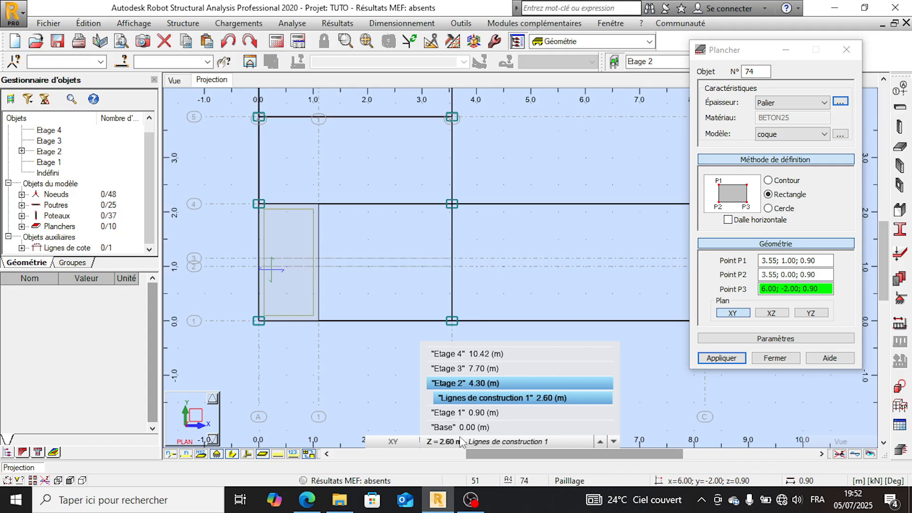
left_click(320, 322)
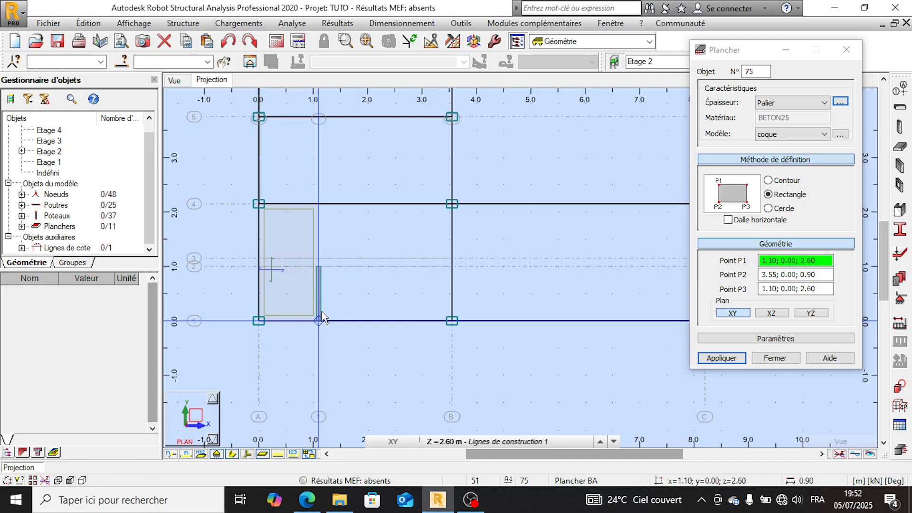
- Draw the upper flight slab through (1.10; 1.15; 2.60), (1.10; 2.15; 2.60) and (3.55; 2.15; 4.30) on Etage 2, and finish defining floors
scroll(318, 242, "up", 2)
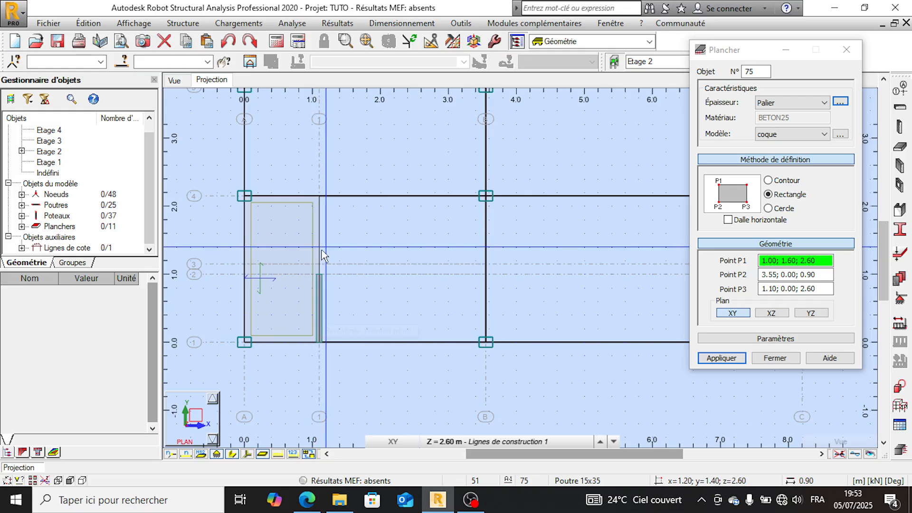
left_click(321, 265)
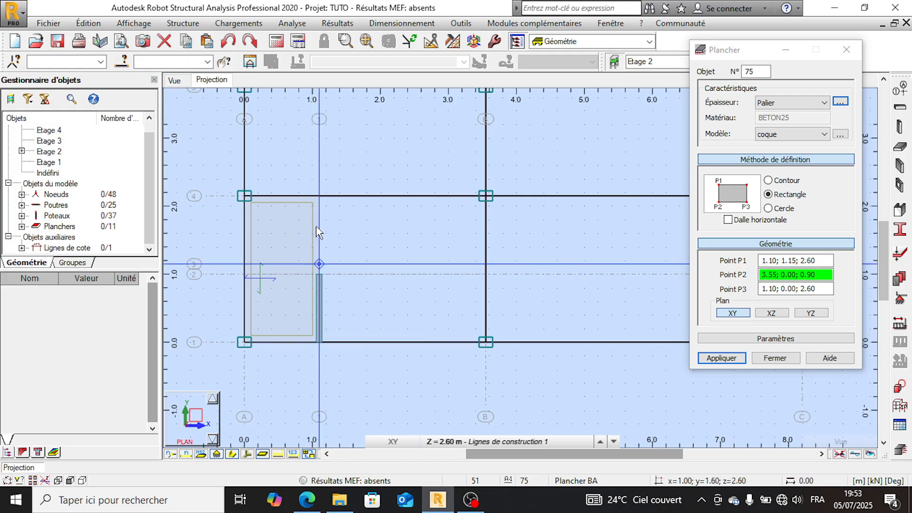
left_click(319, 196)
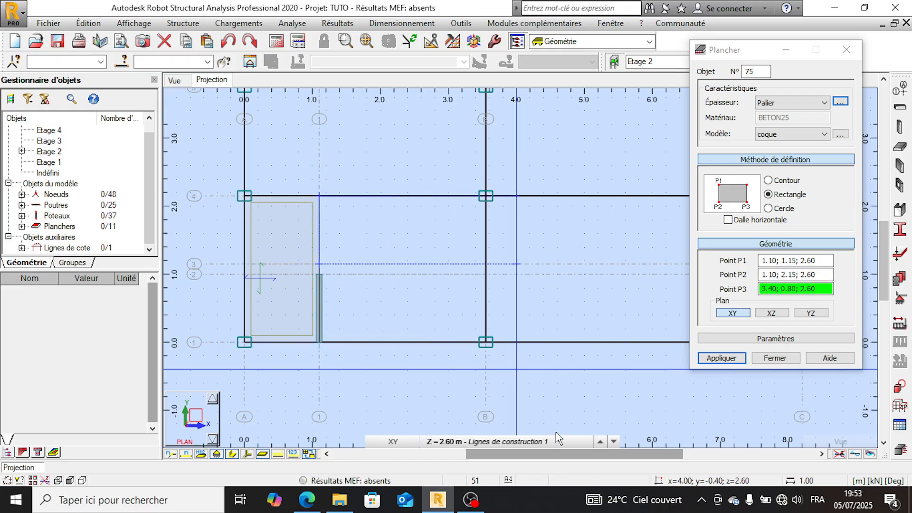
left_click(600, 441)
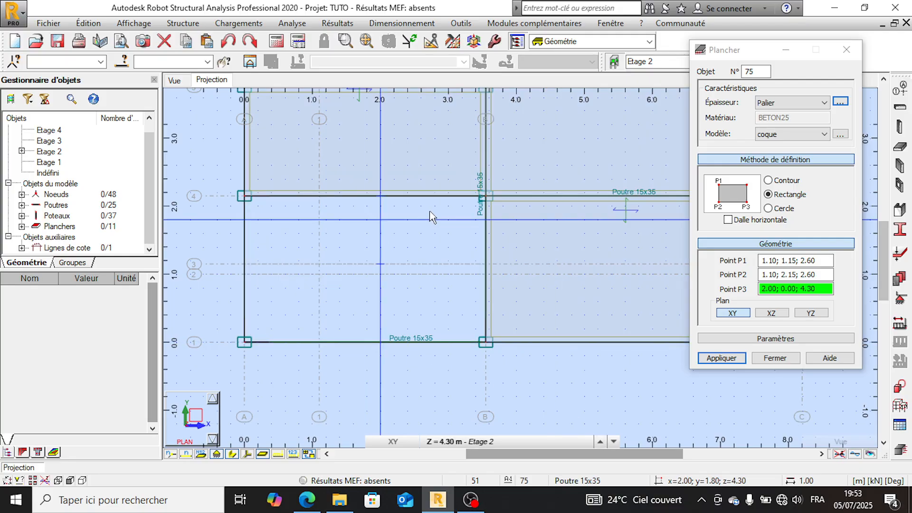
left_click(487, 195)
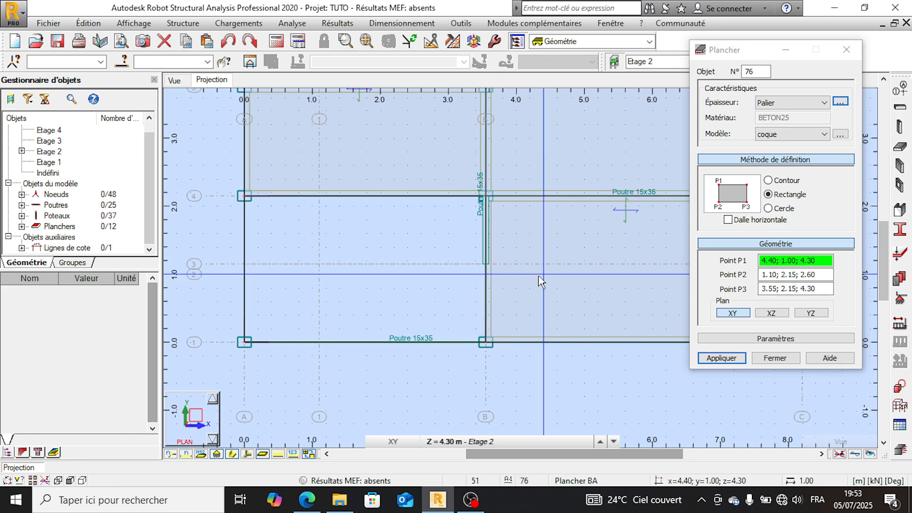
left_click(776, 358)
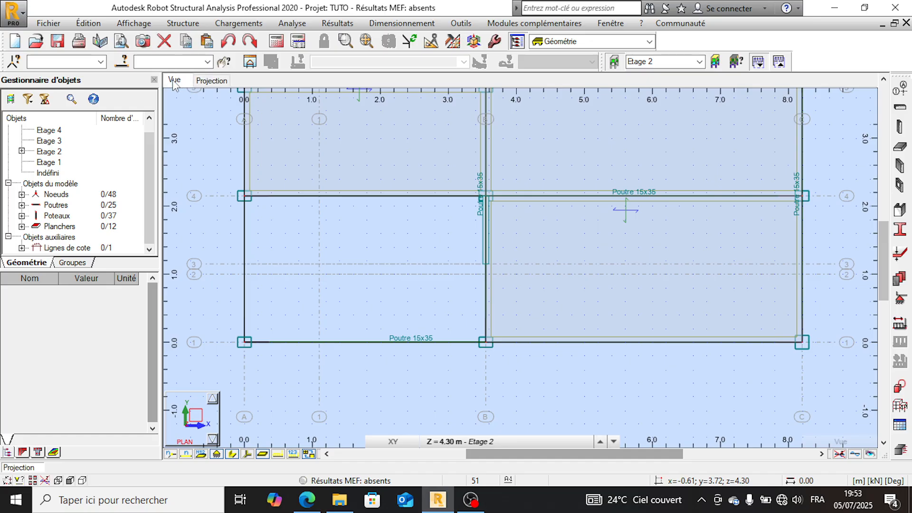
- Examine the landing and both stair flights in the 3D view from several angles
scroll(375, 242, "up", 5)
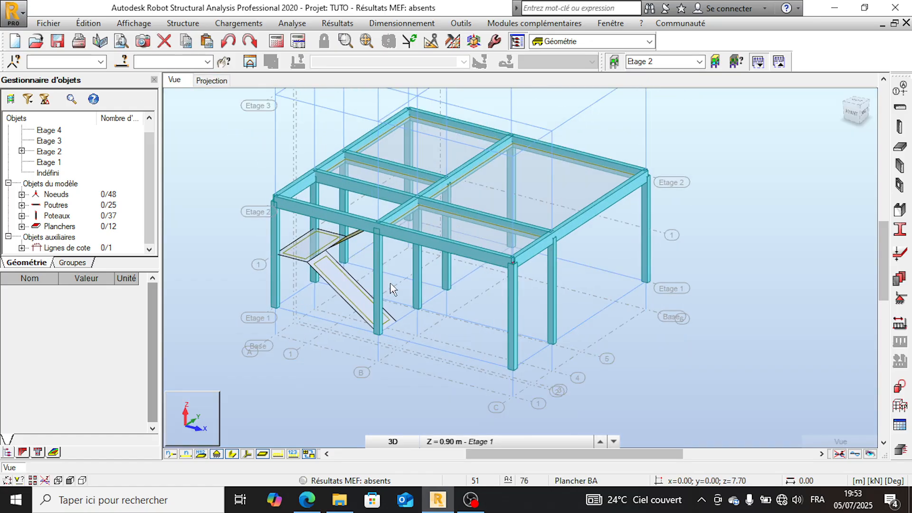
scroll(376, 243, "down", 3)
right_click(667, 191)
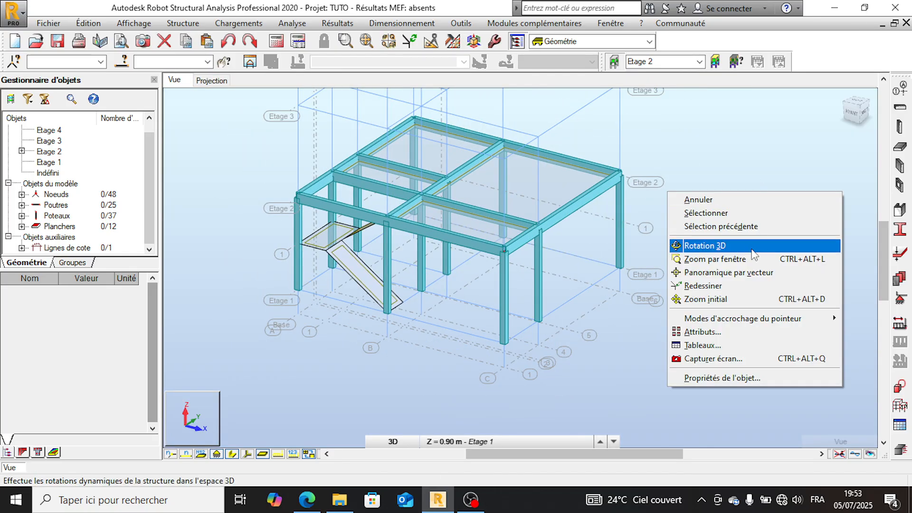
left_click(685, 246)
mouse_move(675, 234)
left_mouse_down()
mouse_move(666, 242)
mouse_move(692, 247)
mouse_move(668, 247)
left_mouse_up()
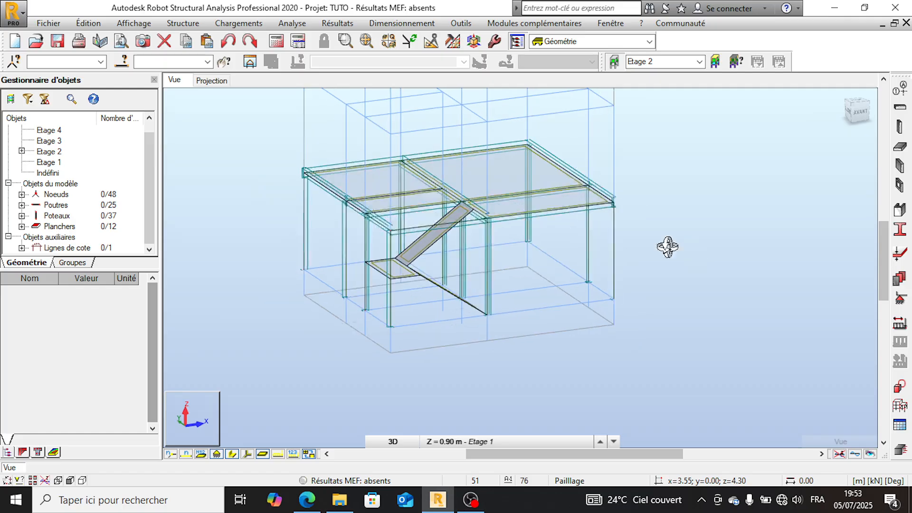
mouse_move(578, 216)
left_mouse_down()
mouse_move(554, 229)
mouse_move(546, 198)
mouse_move(583, 226)
mouse_move(527, 191)
mouse_move(503, 200)
left_mouse_up()
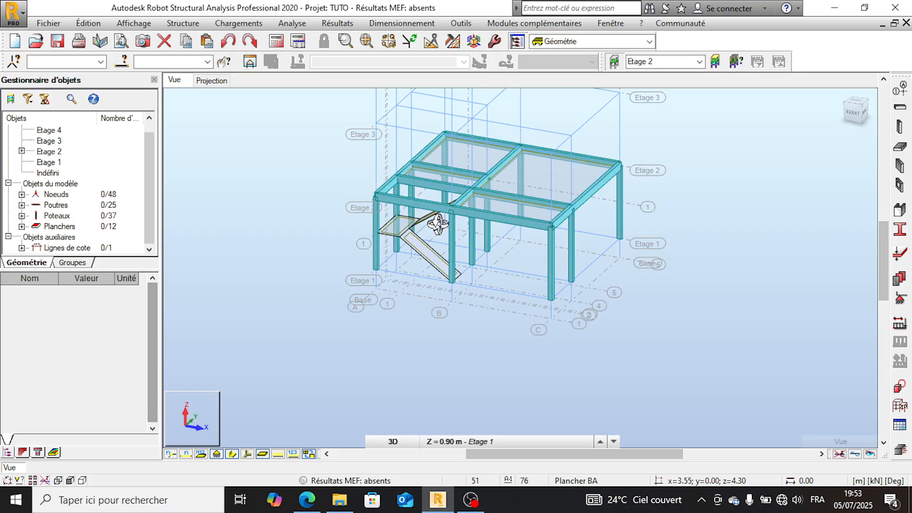
scroll(437, 201, "up", 3)
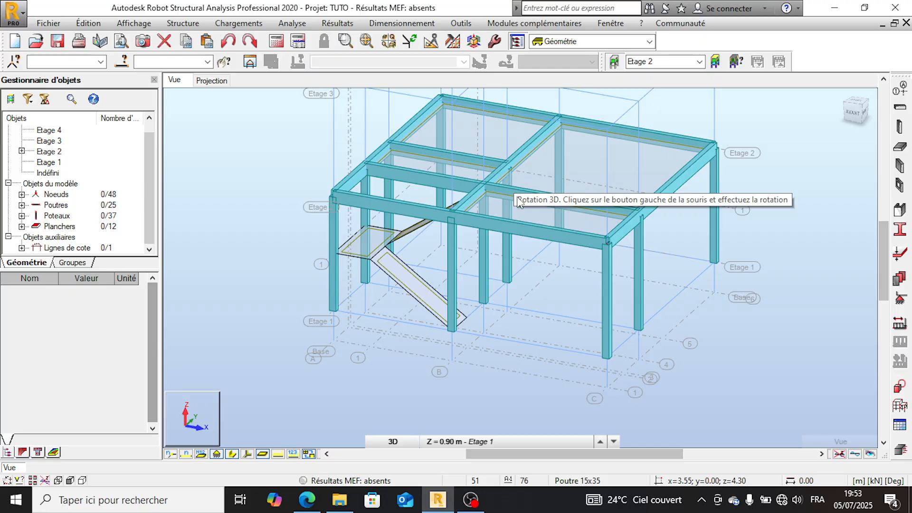
left_click_drag(524, 249, 455, 243)
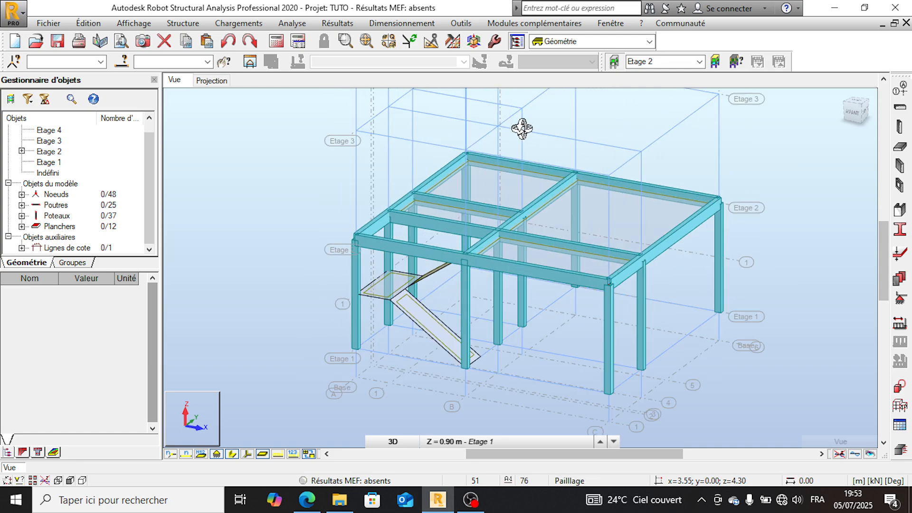
right_click(219, 171)
left_click(219, 175)
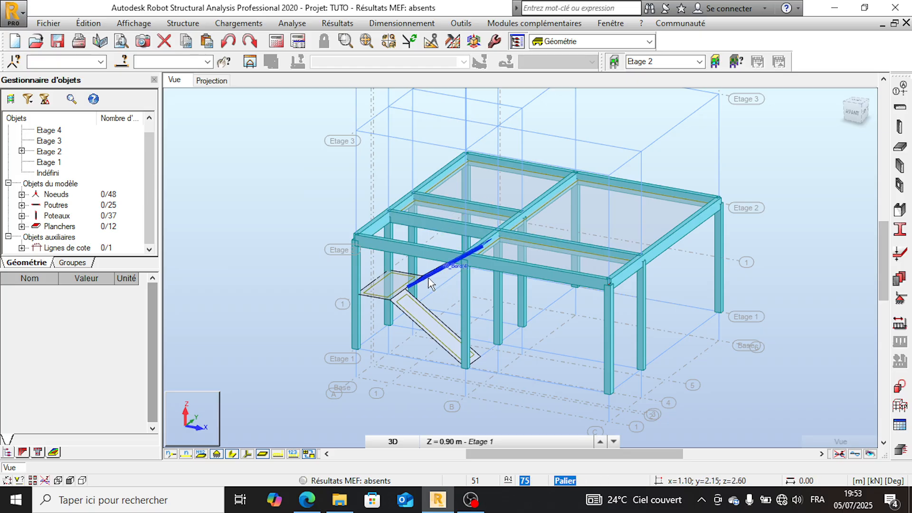
- Display all storeys of the building instead of Etage 2 alone in the 3D view
left_click(614, 62)
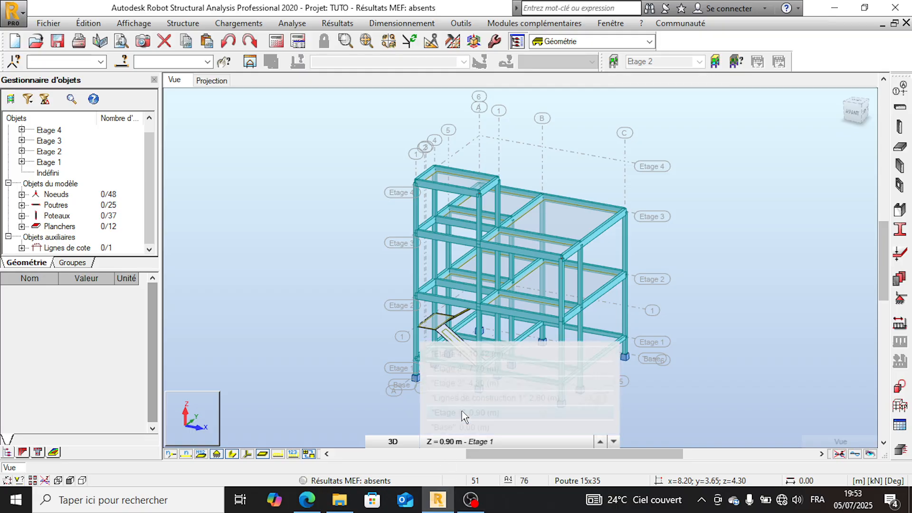
scroll(379, 256, "down", 1)
scroll(455, 343, "up", 2)
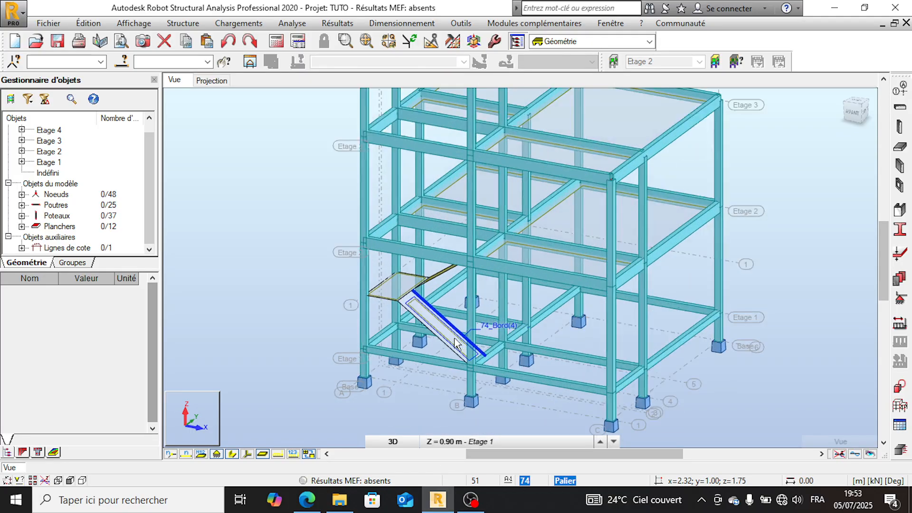
- Select only the landing slab and the two stair flight slabs, and turn off the display of the bar section shapes
left_click(431, 326)
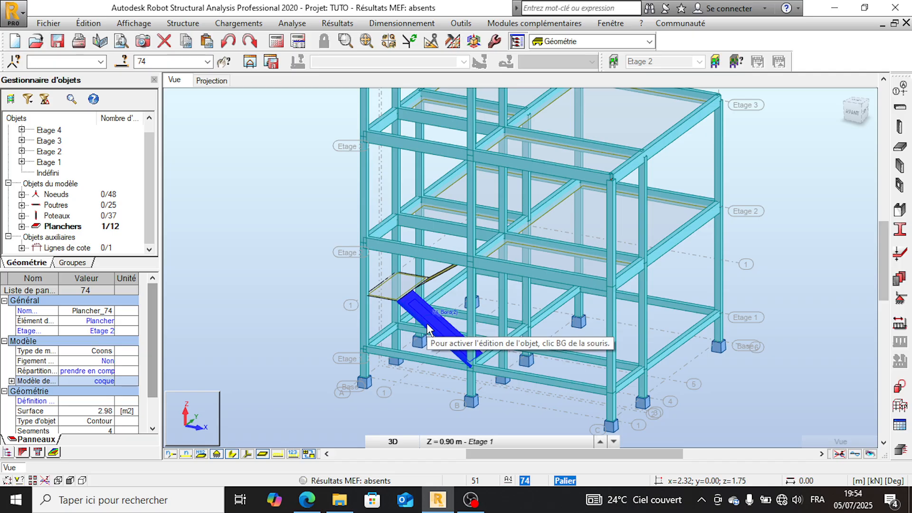
left_click(402, 285, "ctrl")
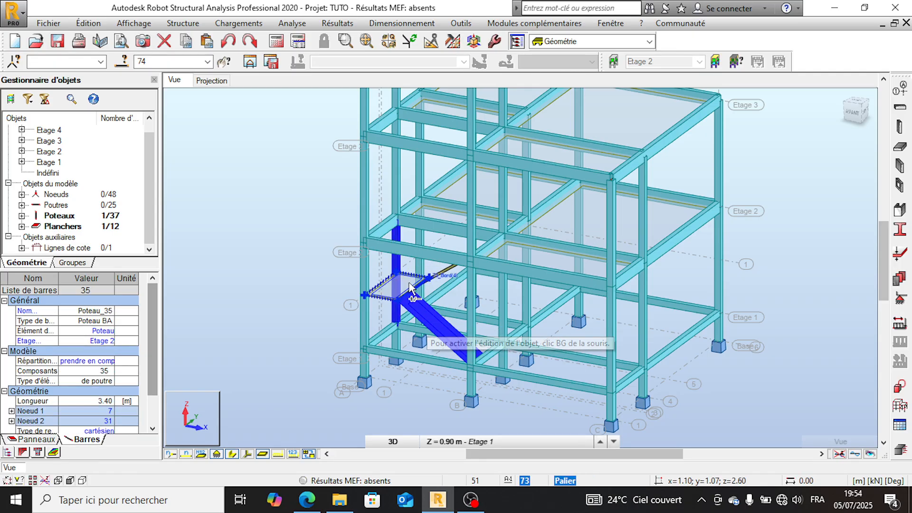
left_click(410, 284, "ctrl")
left_click(403, 264, "ctrl")
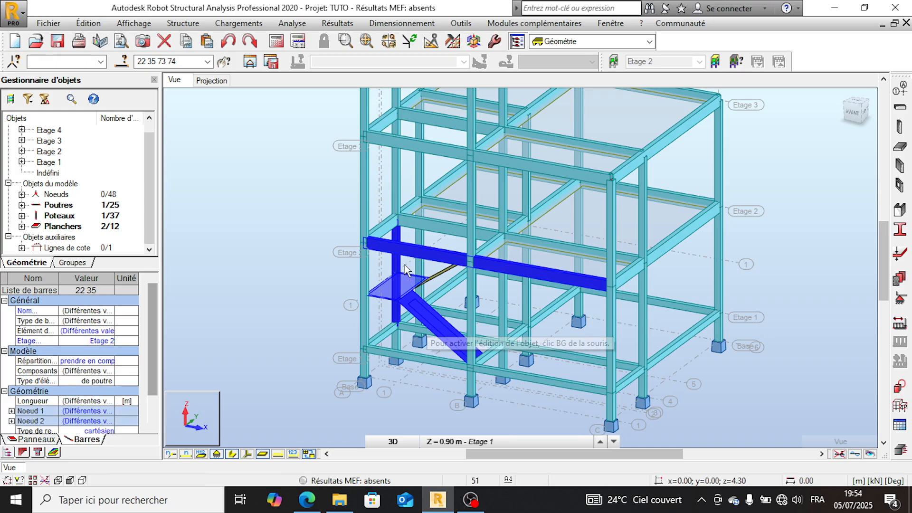
left_click(399, 285, "ctrl")
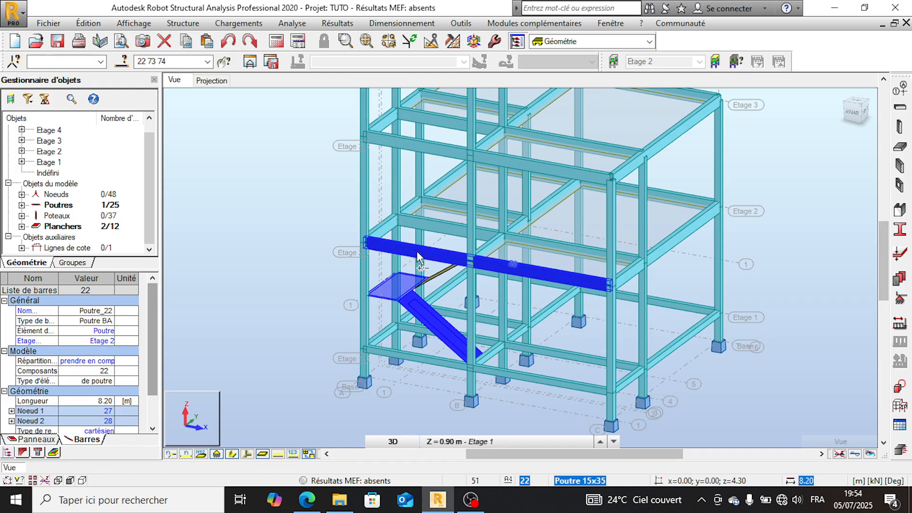
left_click(417, 251, "ctrl")
left_click(440, 275, "ctrl")
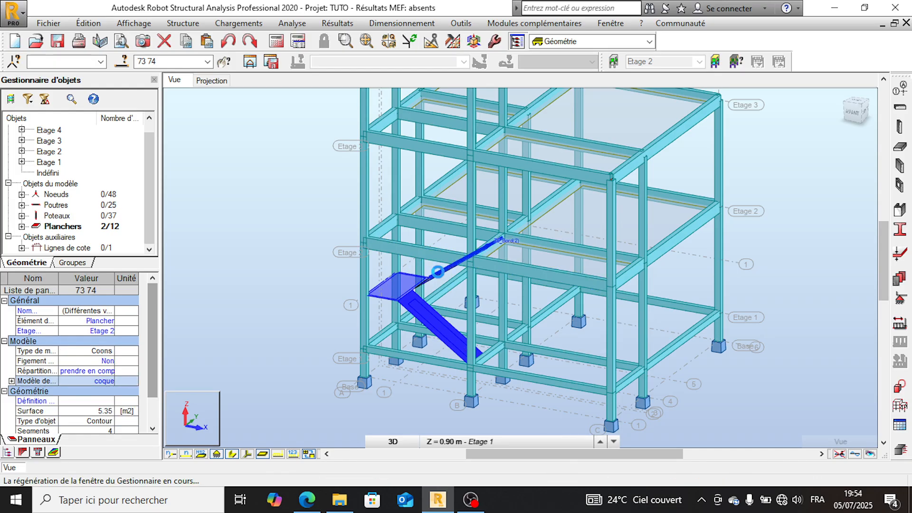
scroll(441, 331, "down", 3)
scroll(483, 368, "up", 3)
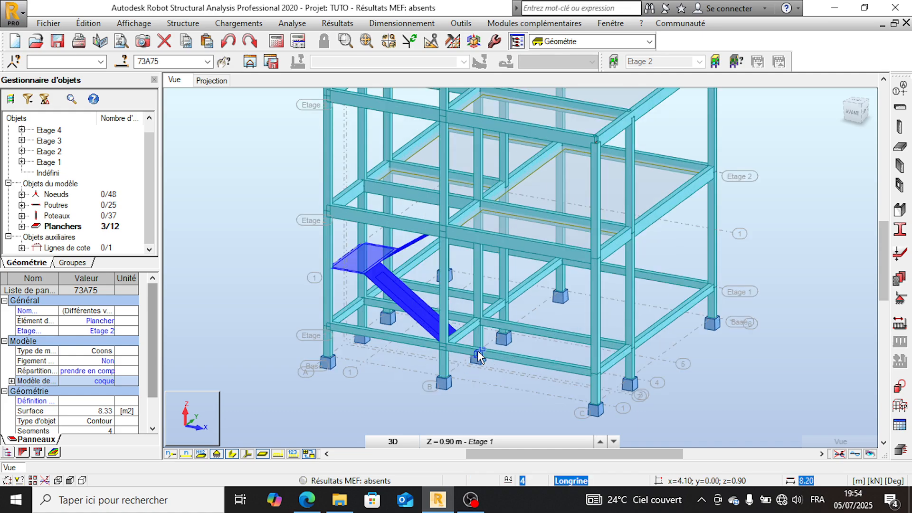
left_click(232, 454)
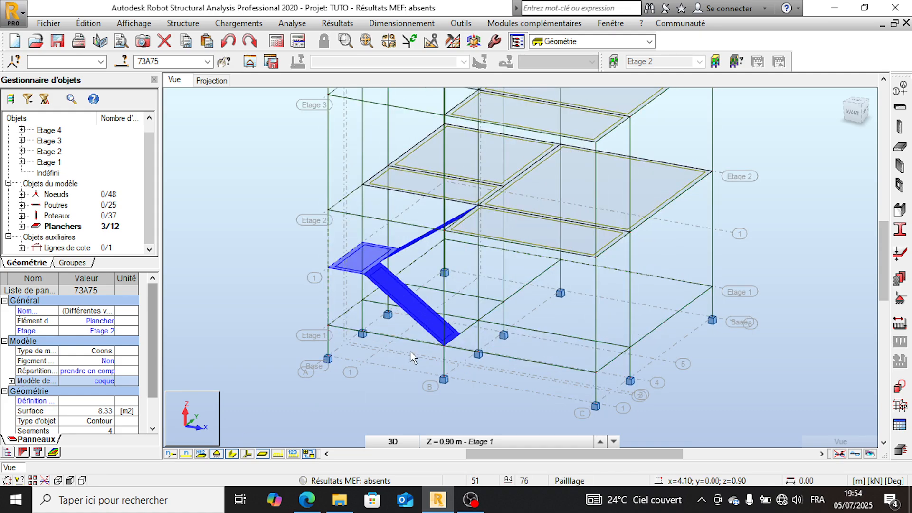
scroll(492, 333, "up", 2)
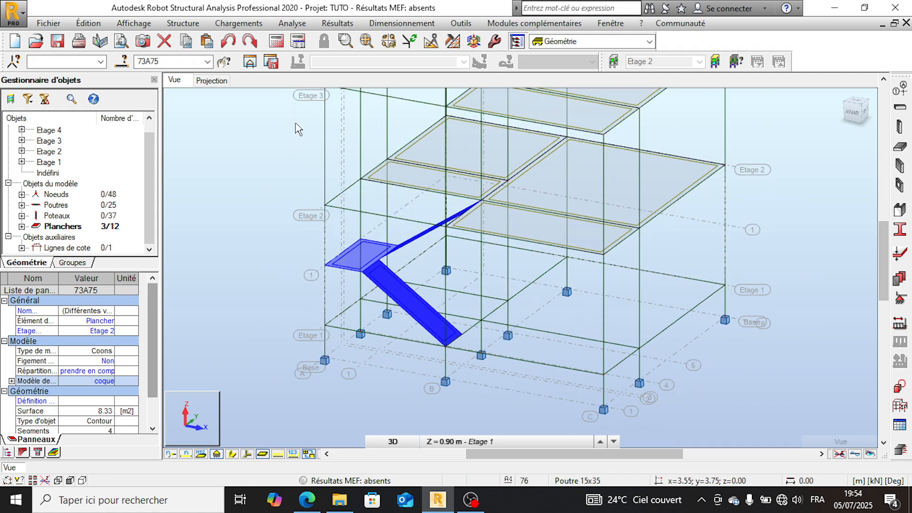
- Copy the selected landing and flights one storey up by translation, using the vector 0.00; 0.00; 3.40 from Etage 1 to Etage 2
left_click(432, 42)
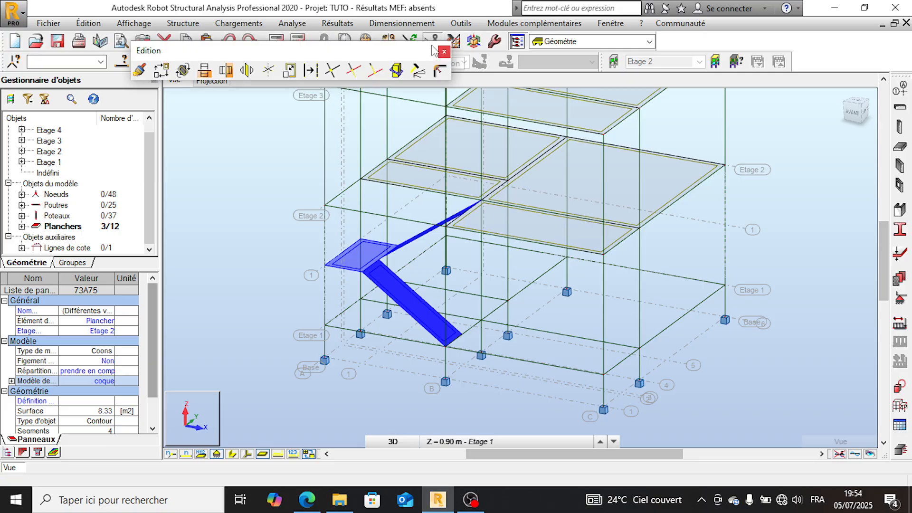
left_click(161, 71)
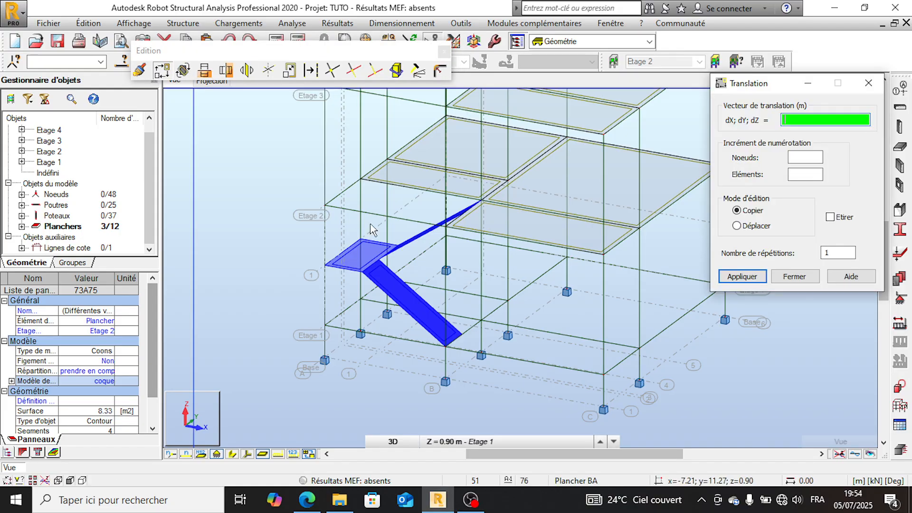
scroll(366, 315, "down", 1)
left_click(365, 328)
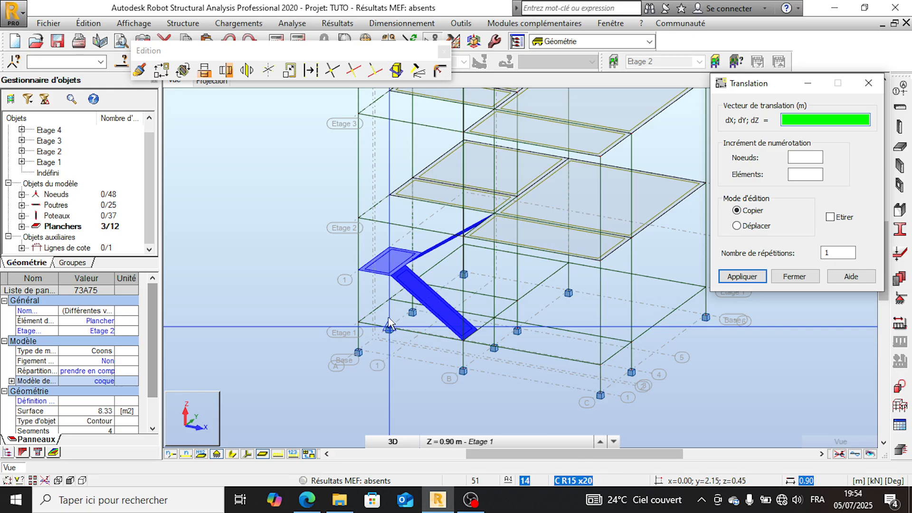
left_click(359, 322)
left_click(359, 218)
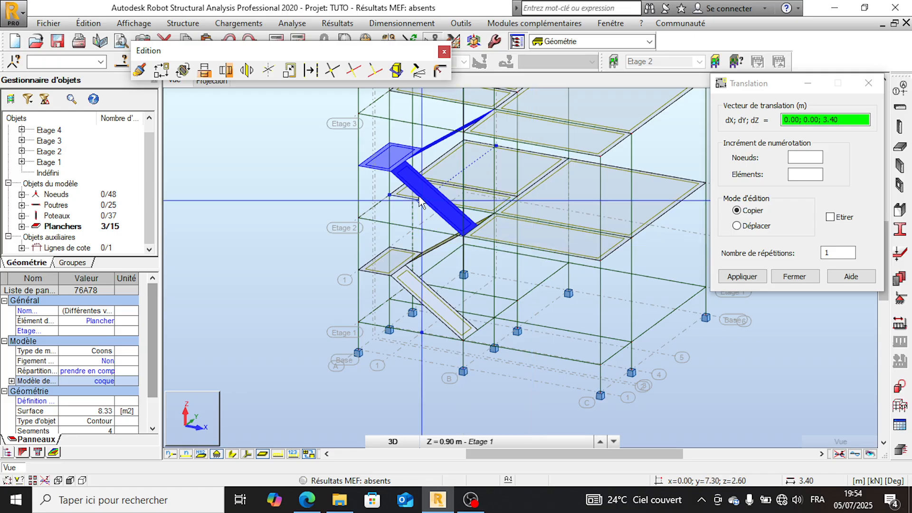
- Finish the translation and examine the copied landing and stair flights across the storeys in the 3D view
left_click(794, 276)
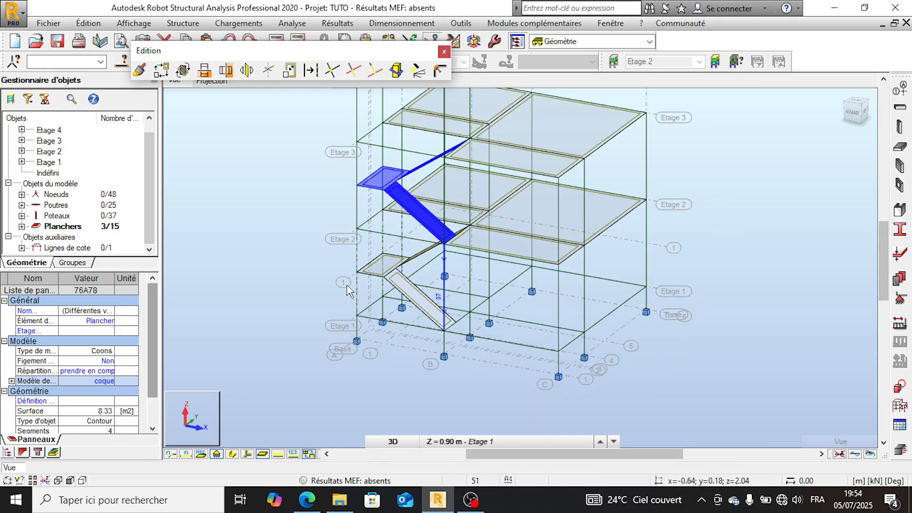
scroll(430, 284, "down", 1)
scroll(442, 205, "up", 1)
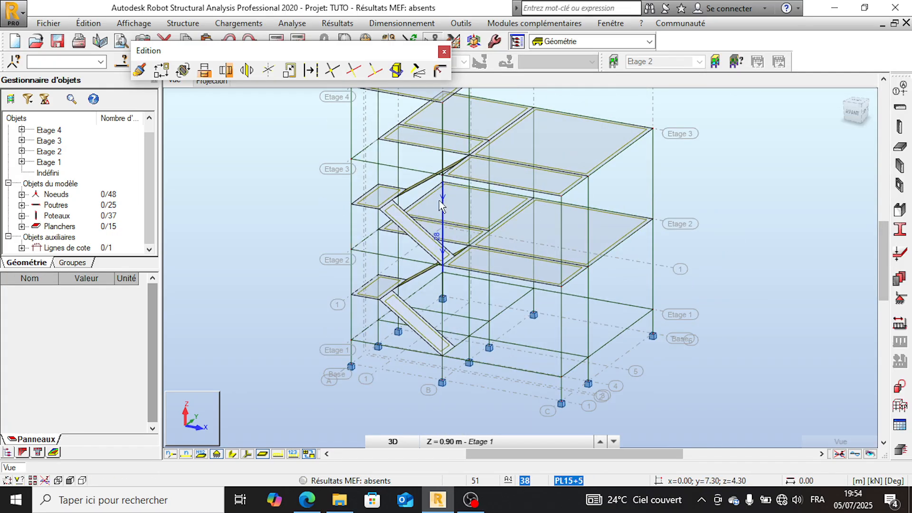
scroll(493, 222, "down", 2)
mouse_move(861, 114)
left_mouse_down()
mouse_move(841, 123)
mouse_move(875, 128)
mouse_move(897, 112)
mouse_move(844, 116)
left_mouse_up()
scroll(430, 221, "up", 2)
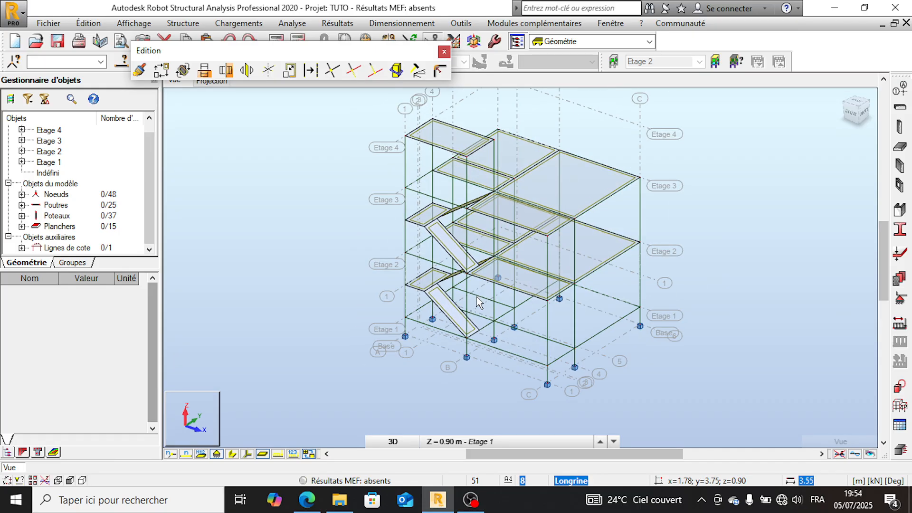
scroll(463, 274, "down", 3)
scroll(420, 178, "up", 2)
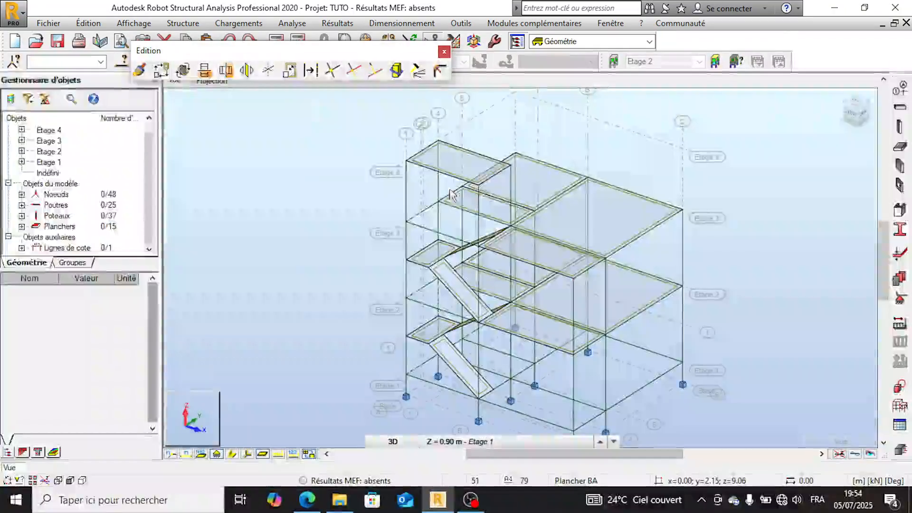
- Turn on the display of the bar section shapes and inspect the whole frame with the staircases in 3D
left_click(232, 454)
scroll(522, 322, "up", 3)
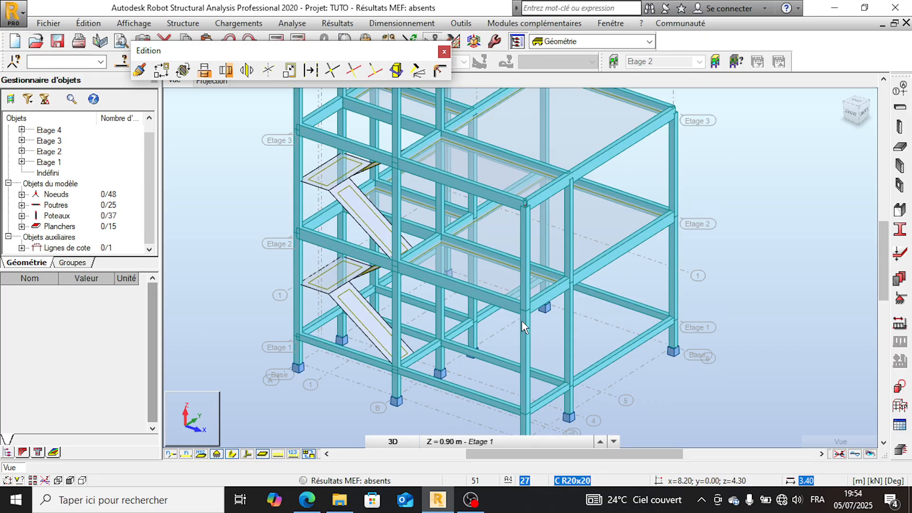
scroll(522, 320, "down", 3)
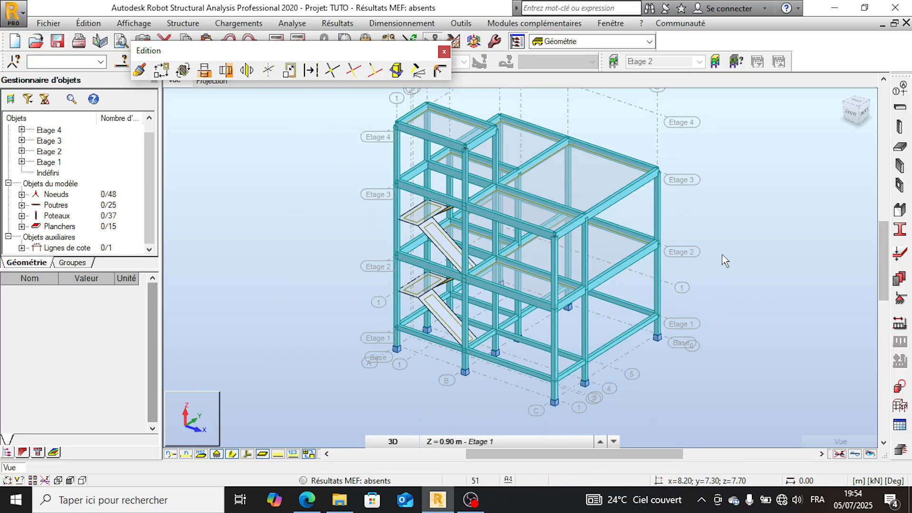